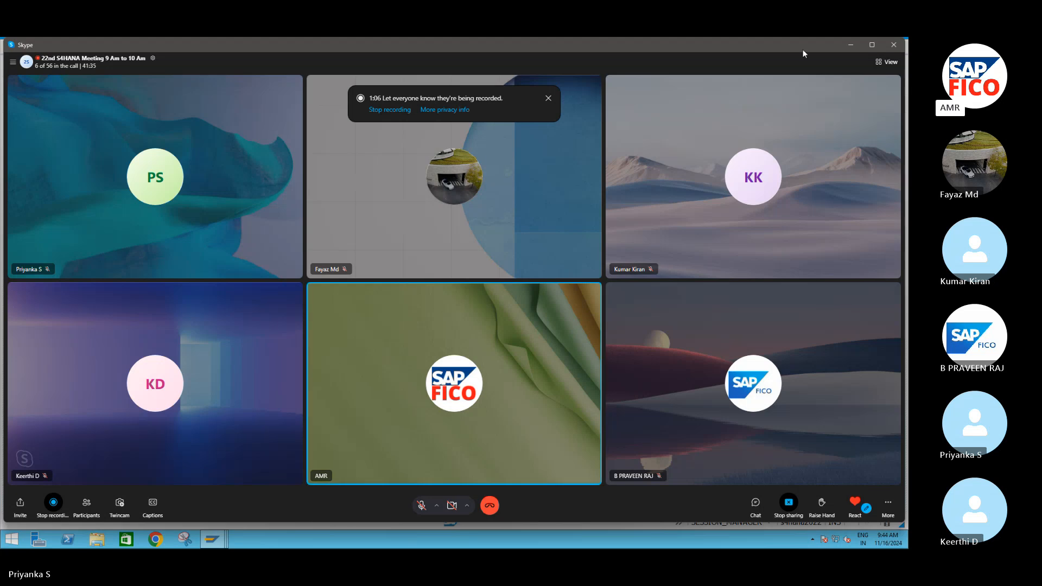
- Open the accounting document number range intervals (FBN1) for company code S411 in change mode
click(850, 45)
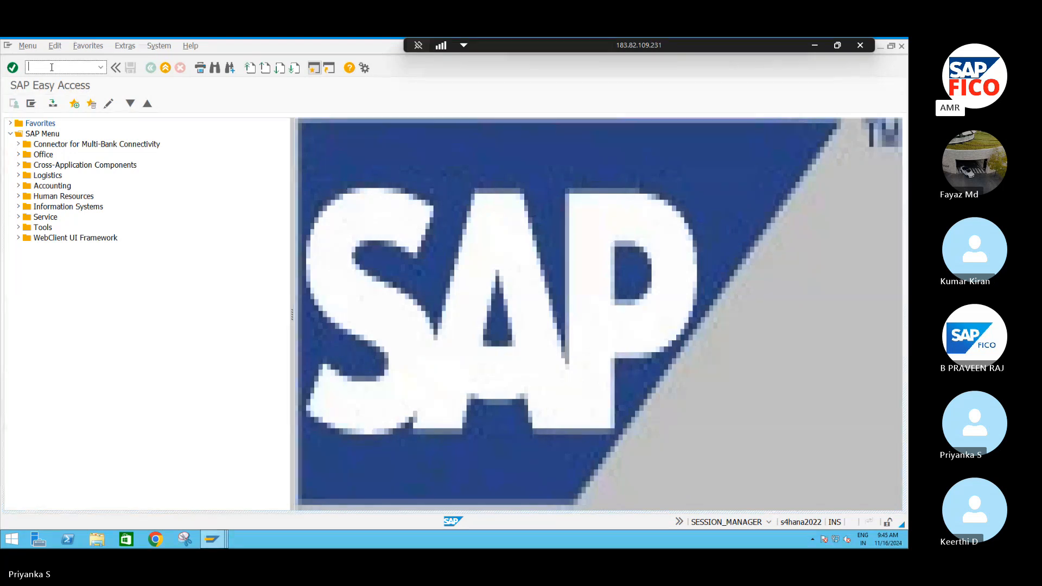
text(FBN1)
key(Return)
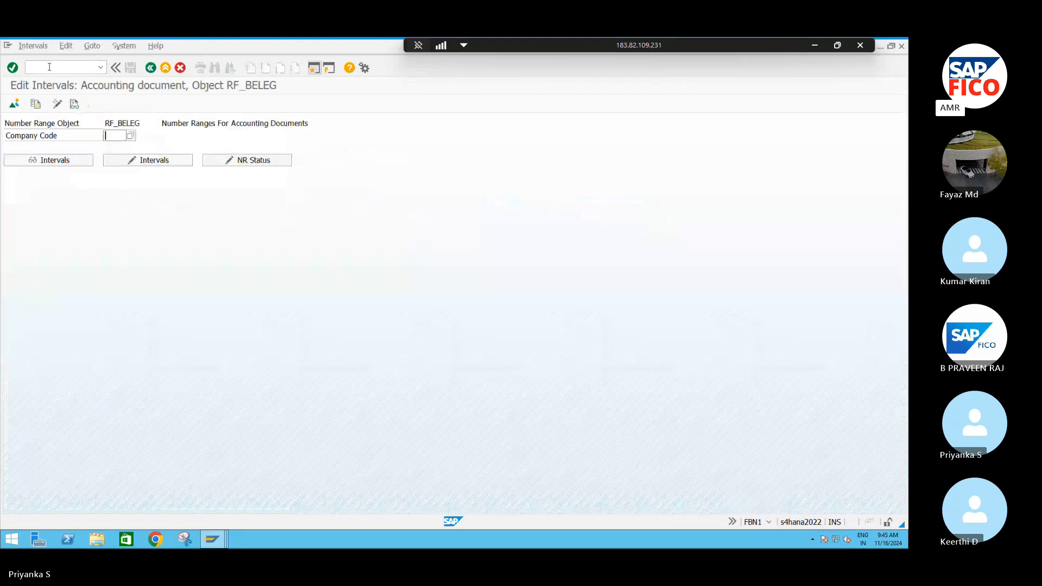
text(S411)
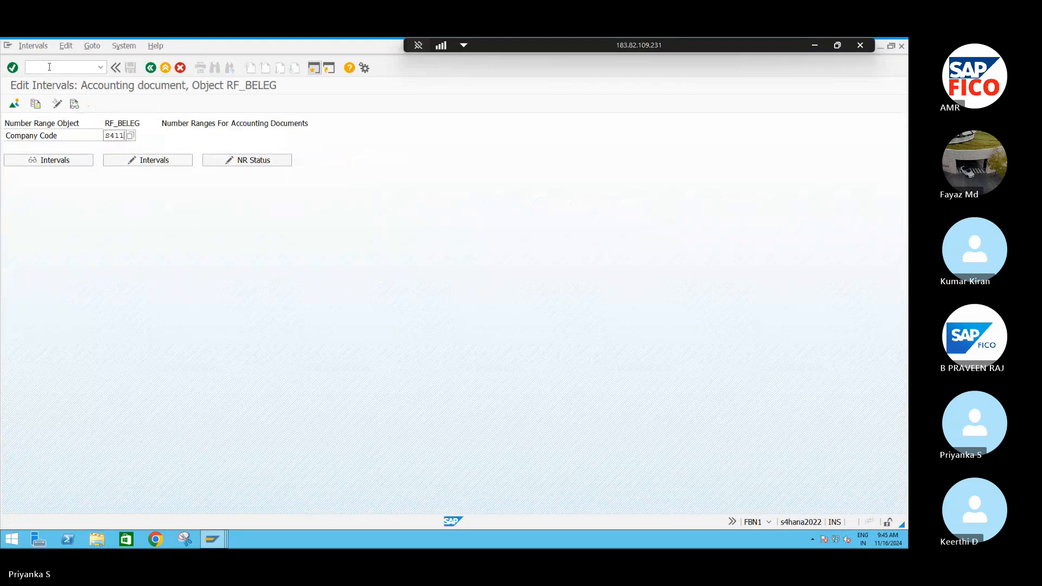
click(156, 164)
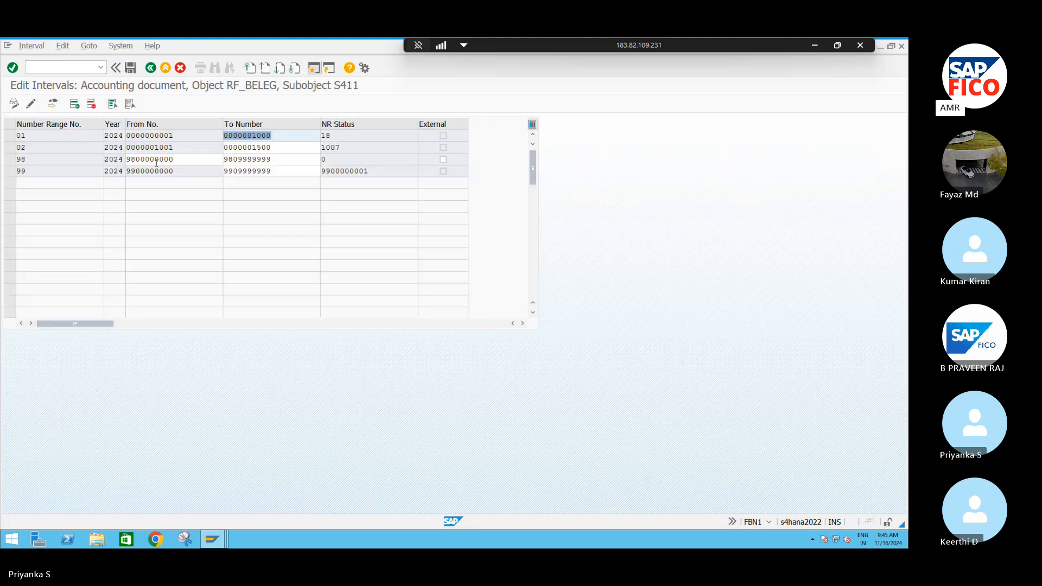
- Insert a new number range interval X2 for the year 2024
click(75, 104)
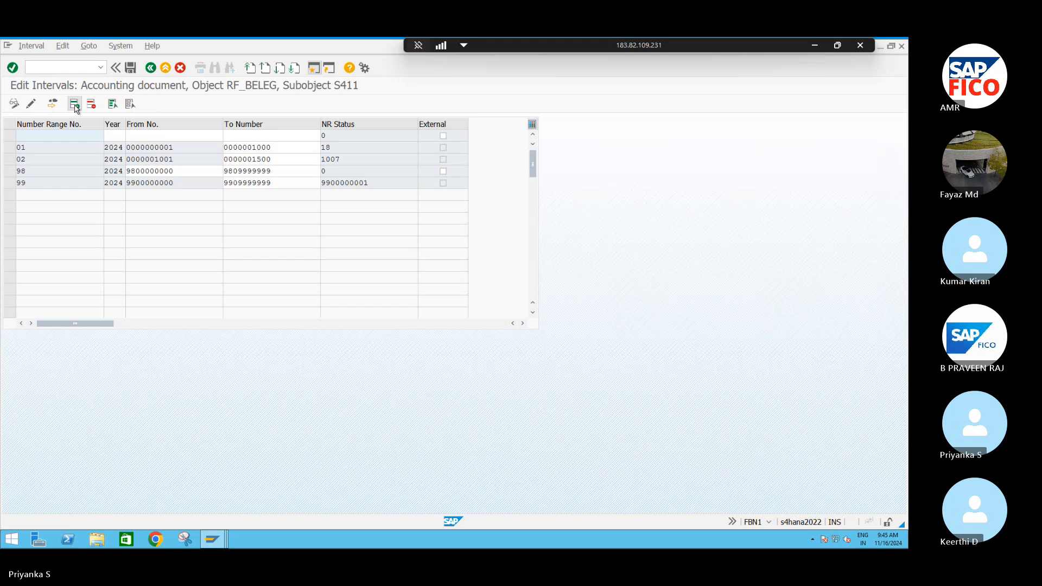
text(x2)
key(Tab)
text(2024)
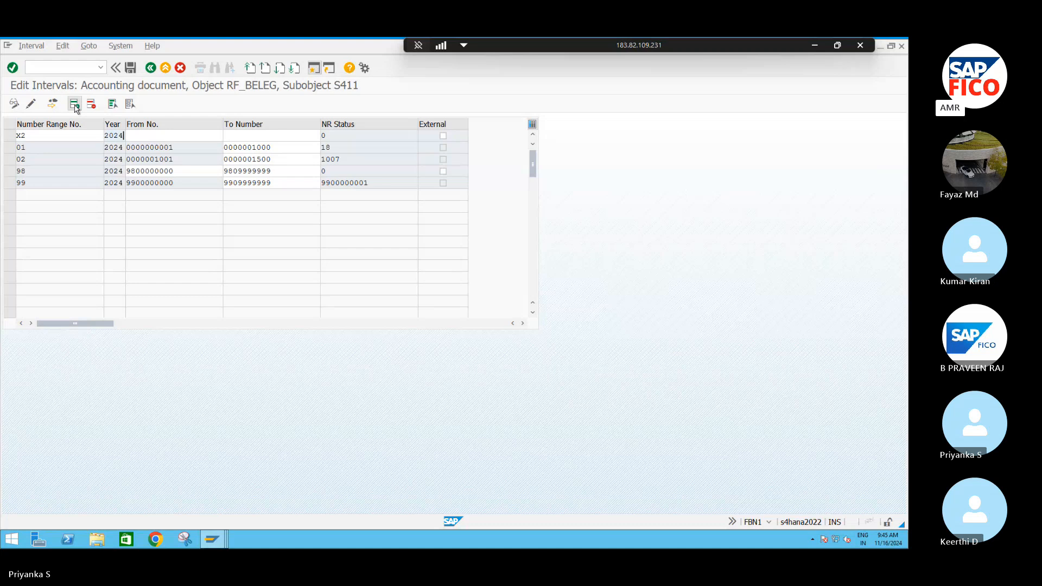
key(Tab)
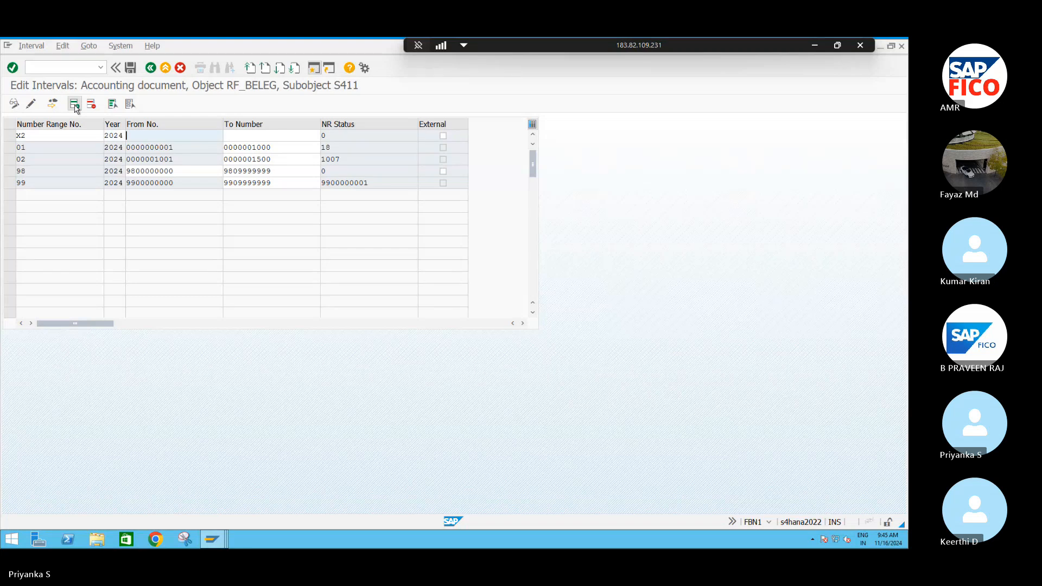
text(2000)
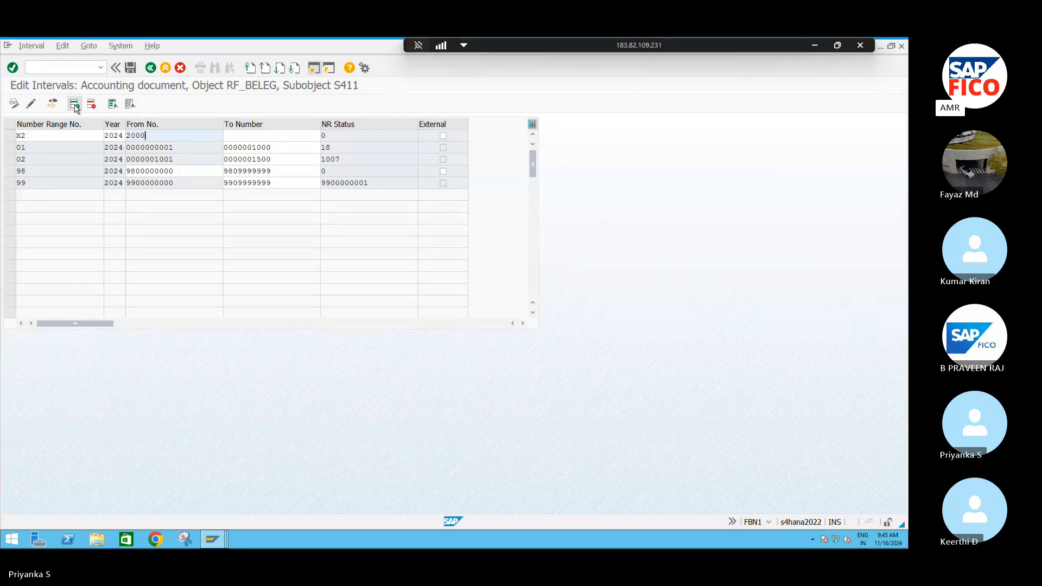
key(Tab)
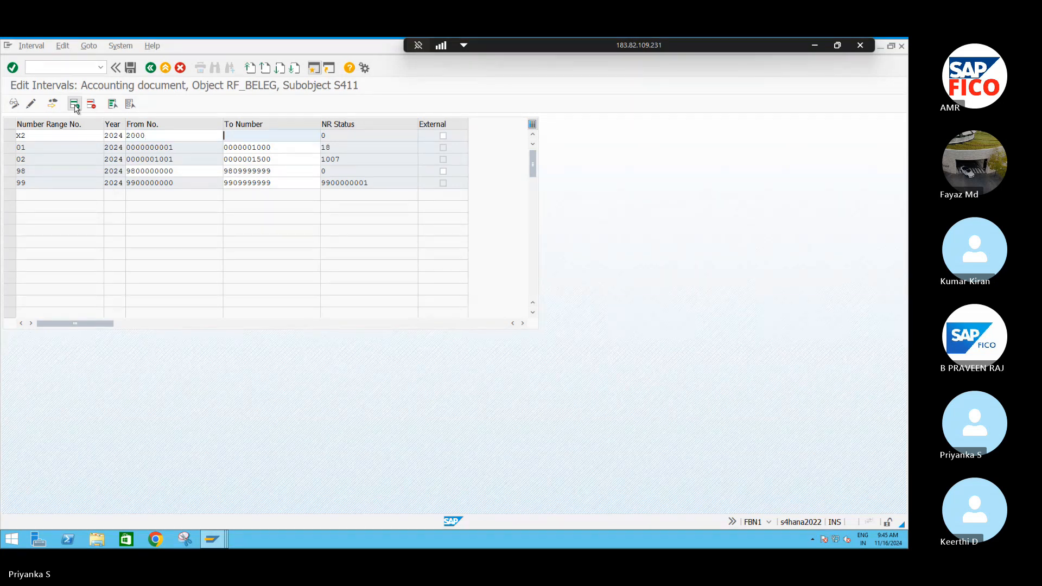
click(150, 137)
key(BackSpace)
key(BackSpace)
key(BackSpace)
key(BackSpace)
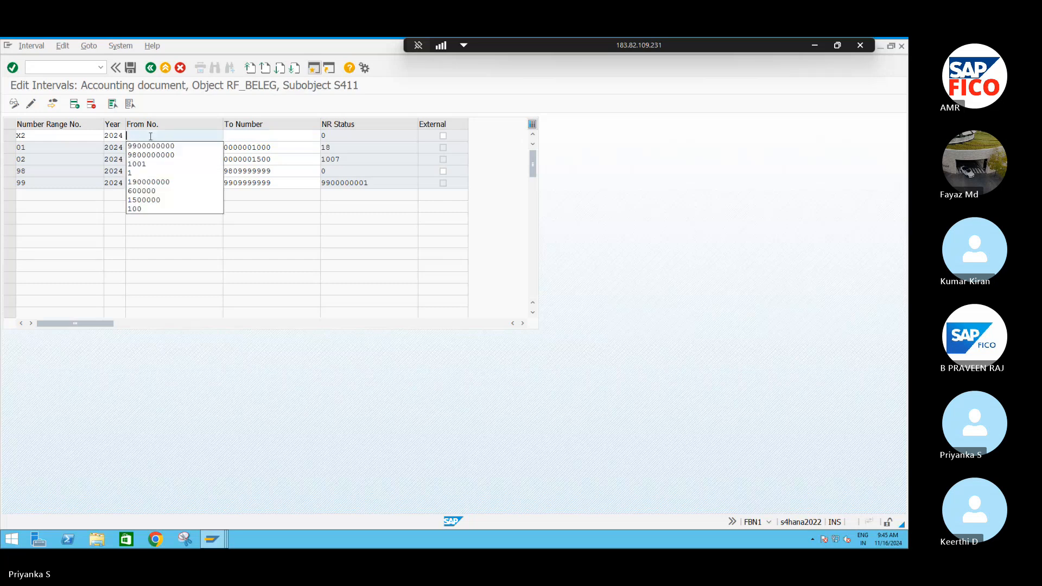
- Set interval X2 to run from 1501 to 2000, then save the number ranges and acknowledge the transport notice
text(1501)
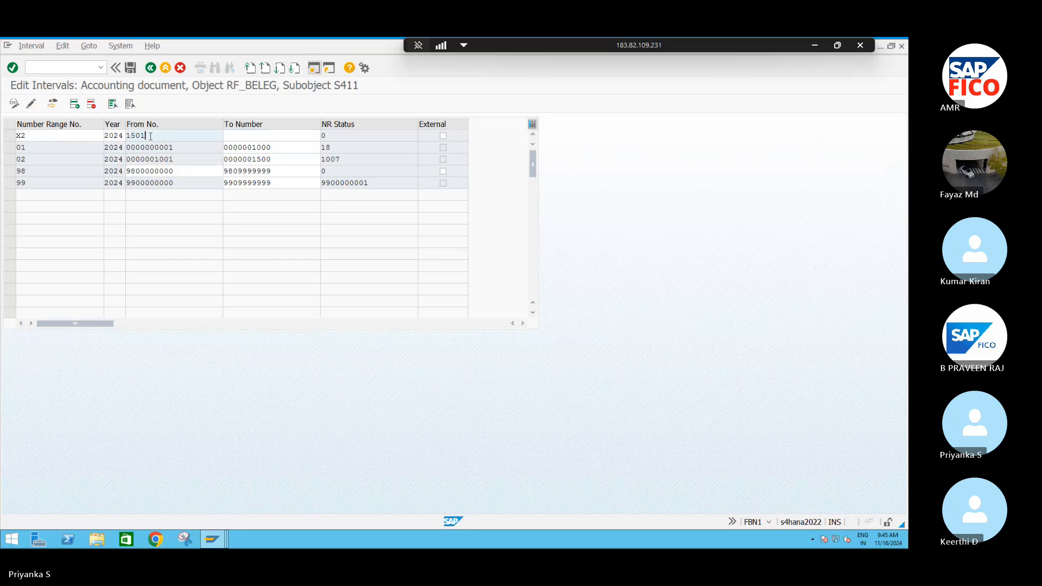
key(Tab)
text(2000)
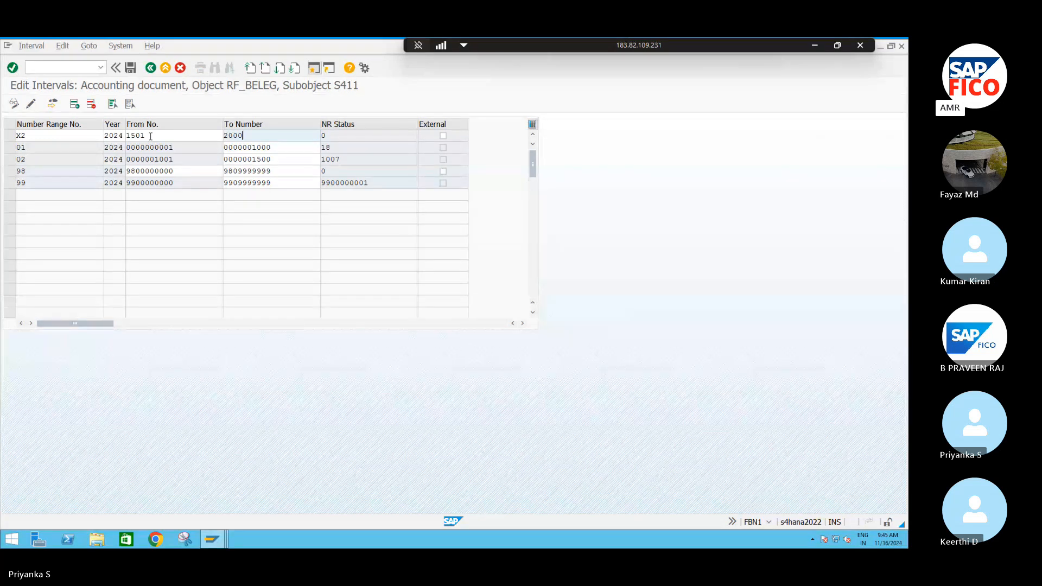
key(Return)
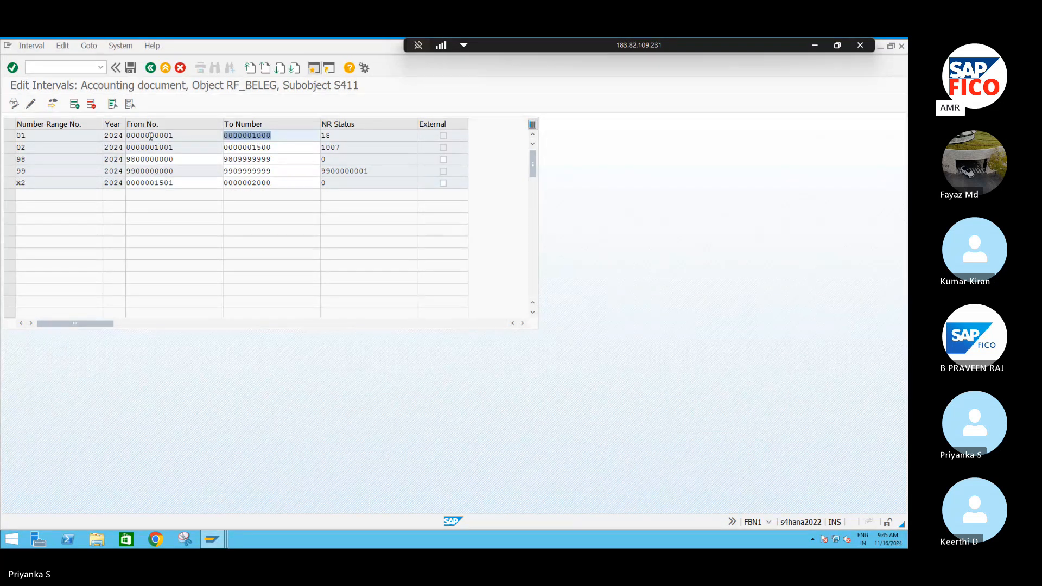
key(ctrl+s)
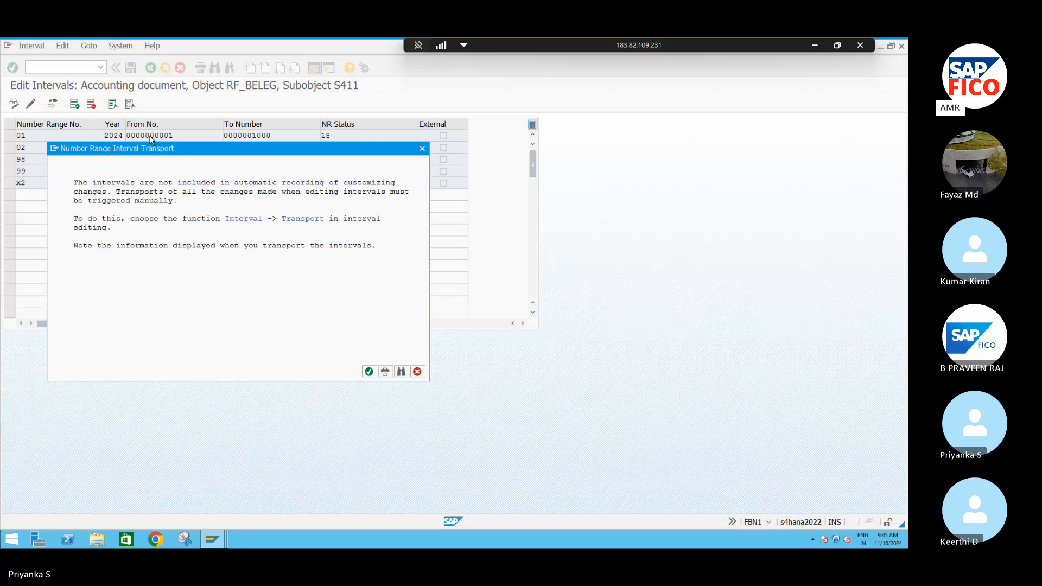
key(Return)
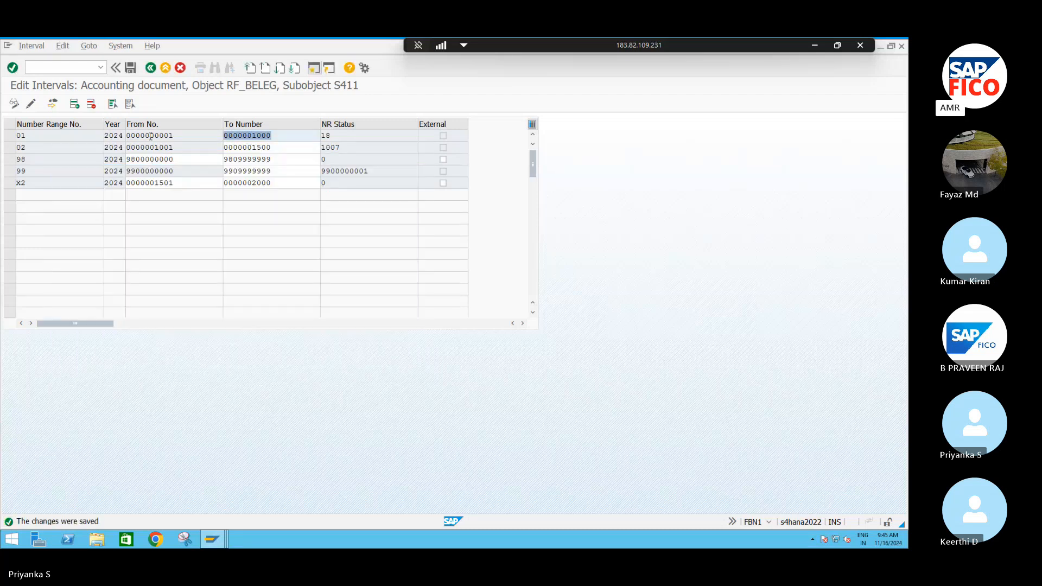
- Leave the interval maintenance and open the sample document entry transaction F-01
click(77, 70)
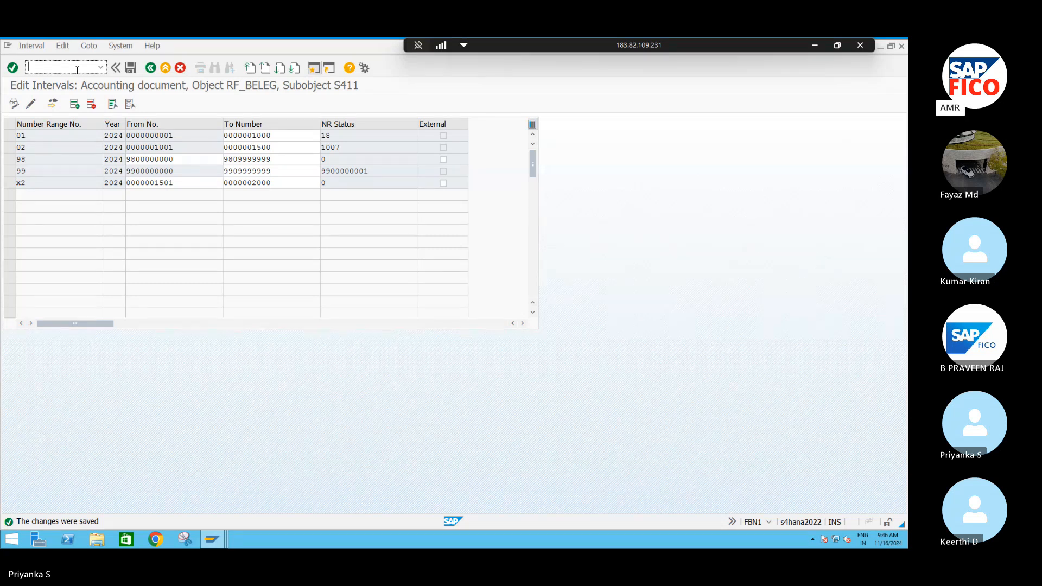
text(/NF-01)
key(Return)
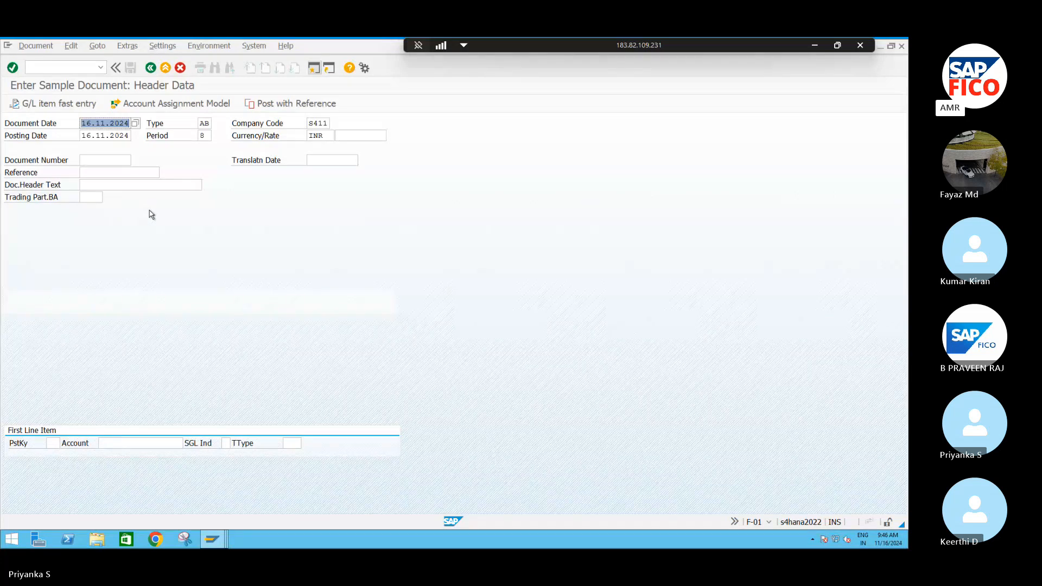
- Start the first line item with posting key 40 and RENT ACCOUNT chosen from the S411 G/L accounts
click(56, 444)
text(40)
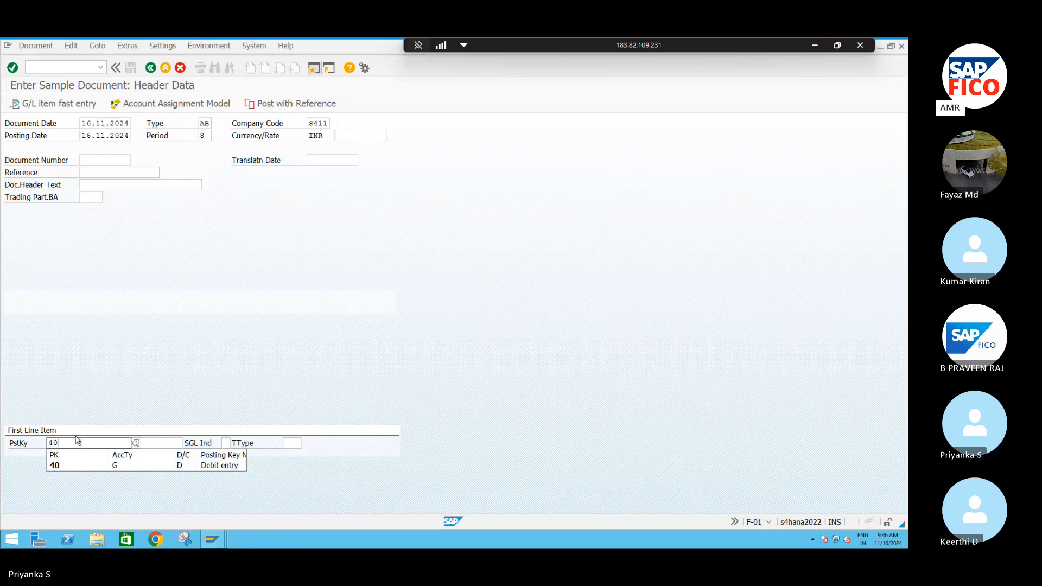
click(106, 443)
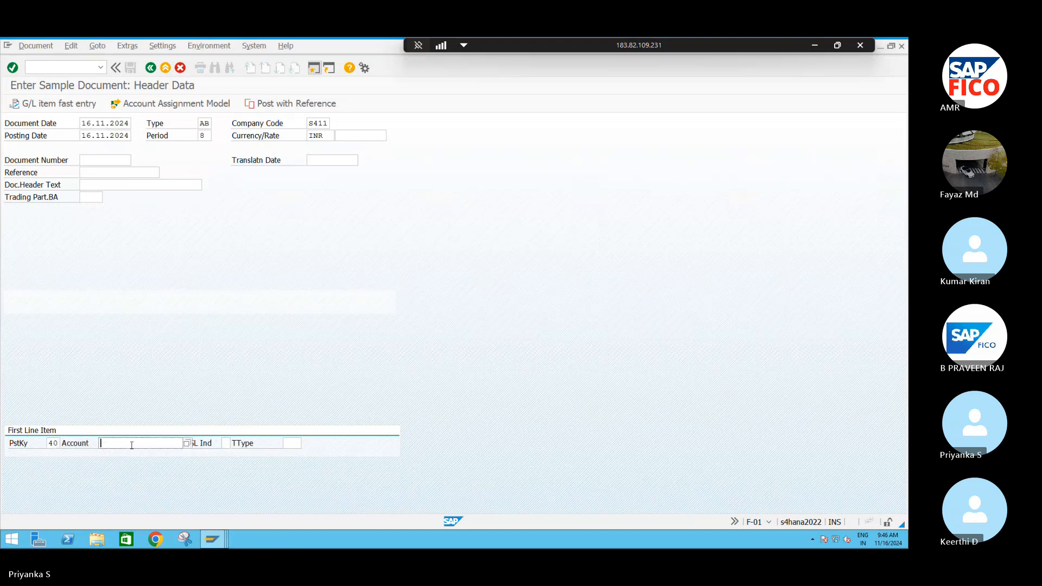
key(F4)
click(378, 519)
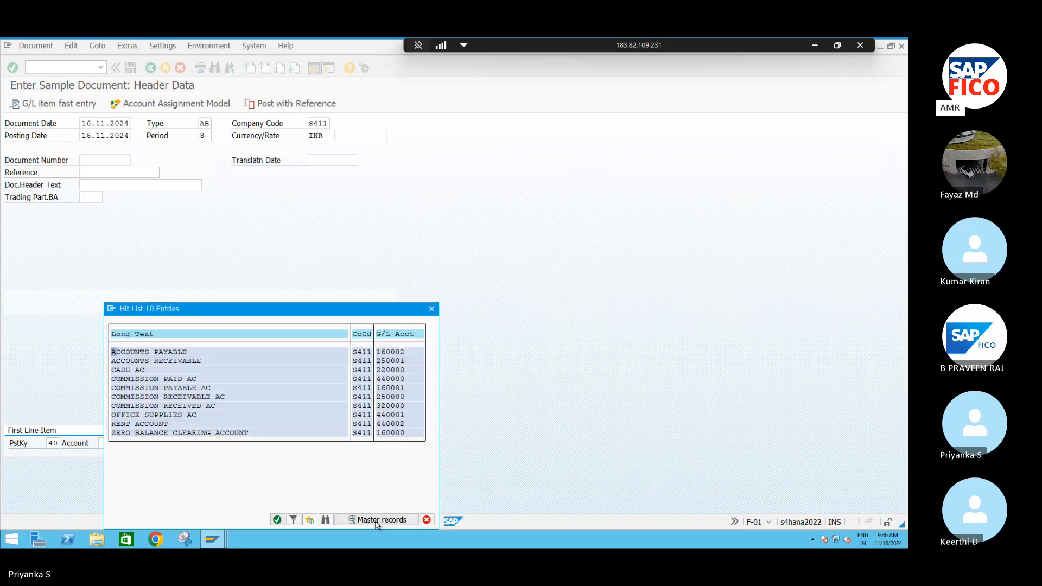
click(152, 424)
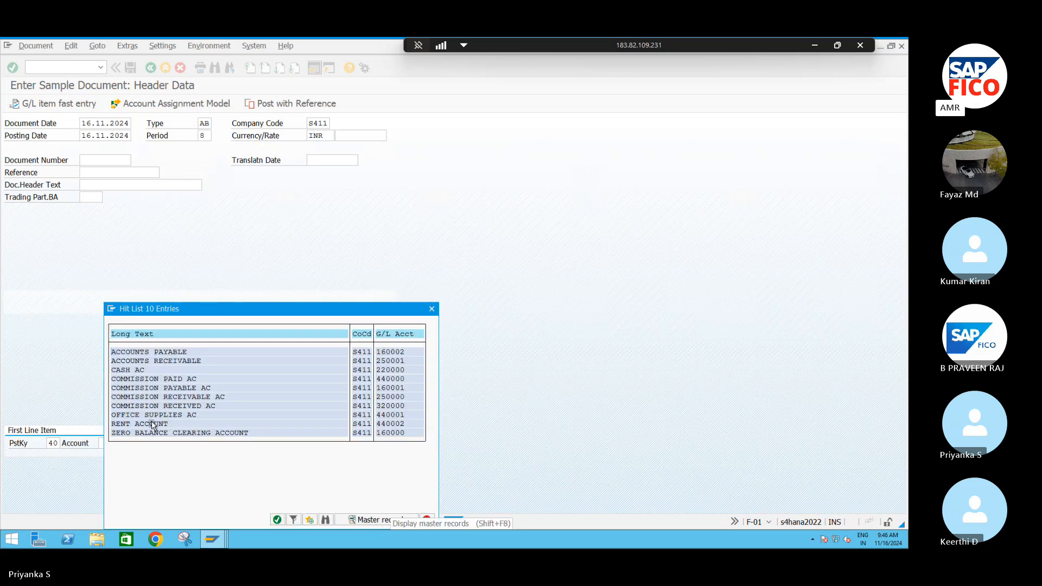
click(277, 521)
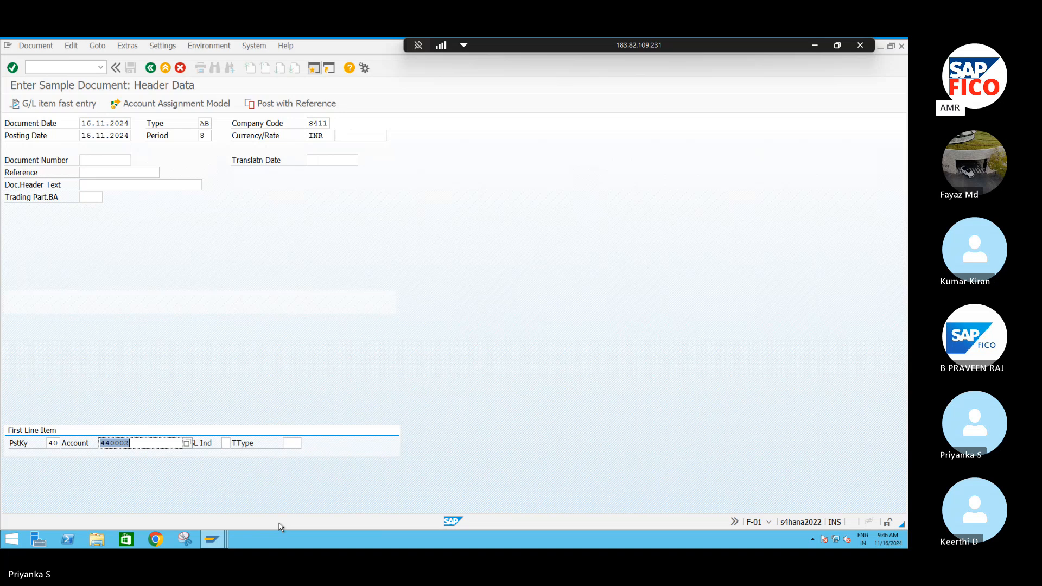
key(Return)
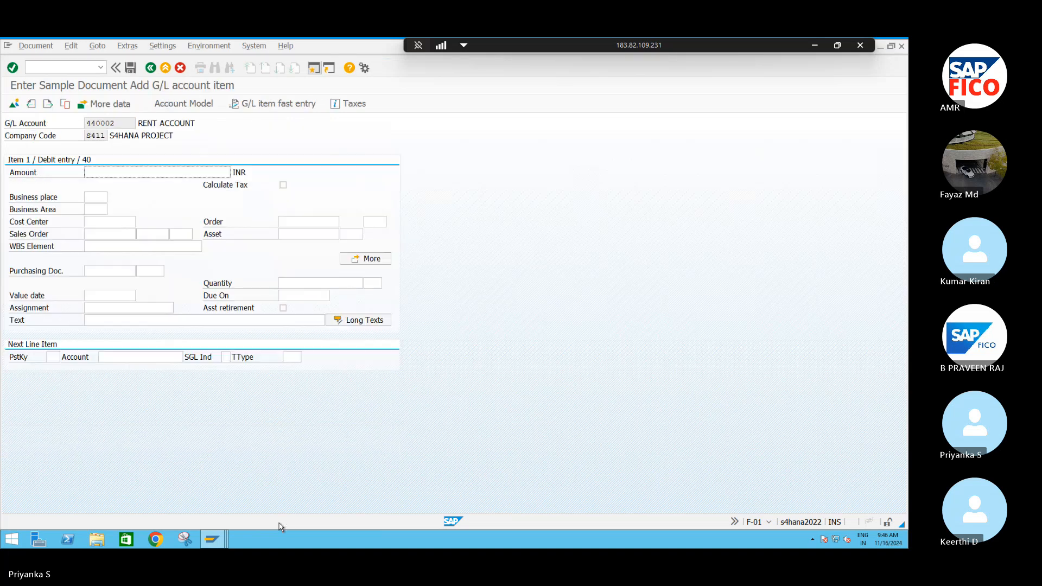
- Enter amount 10000, cost center S4FC and text "RENT SAMPLE DOCUMENT" for the debit line item
click(128, 170)
text(10000)
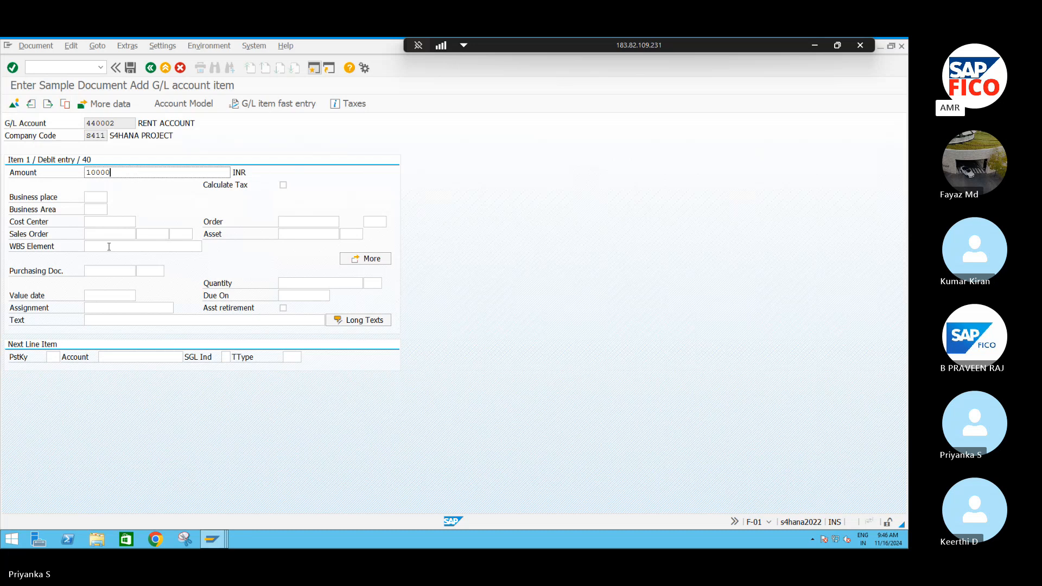
click(111, 323)
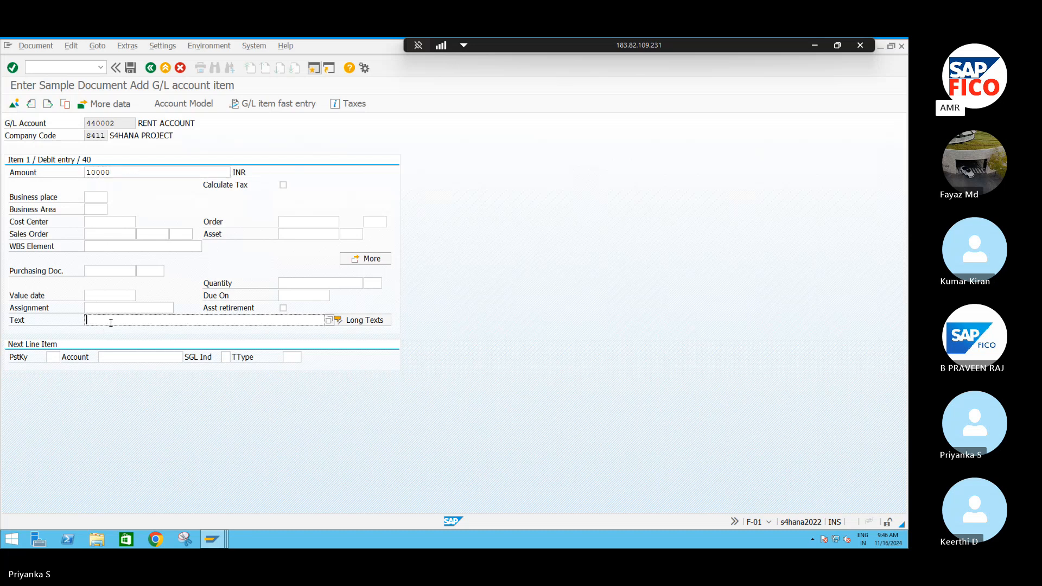
click(103, 222)
text(S)
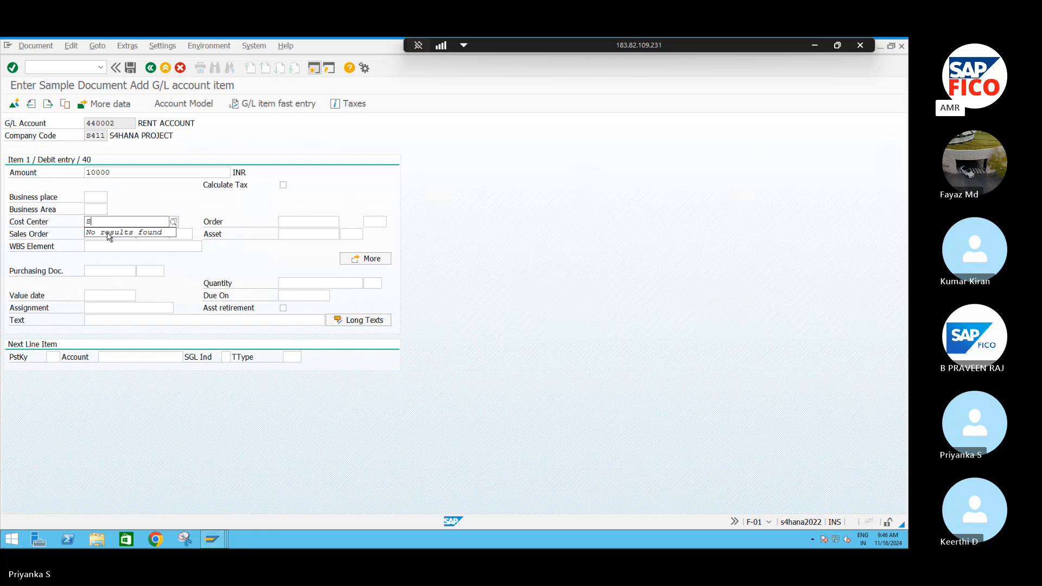
text(4FC)
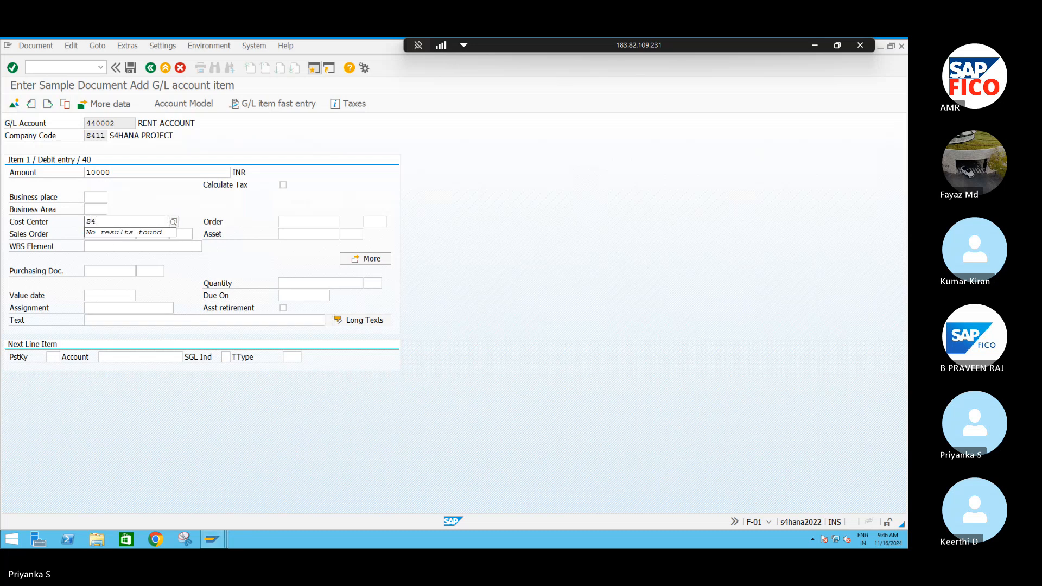
click(107, 320)
text(REN)
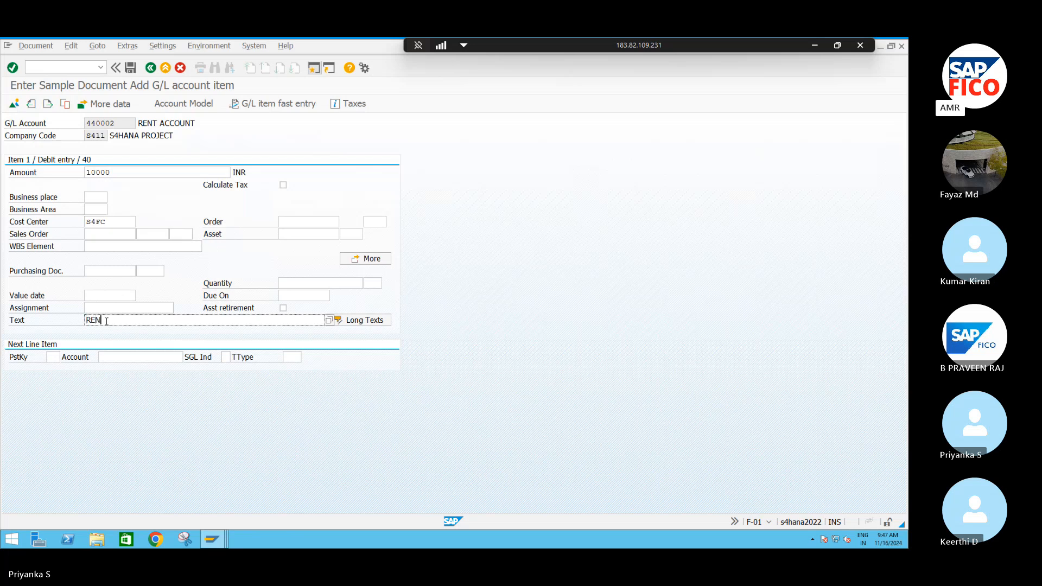
text(T )
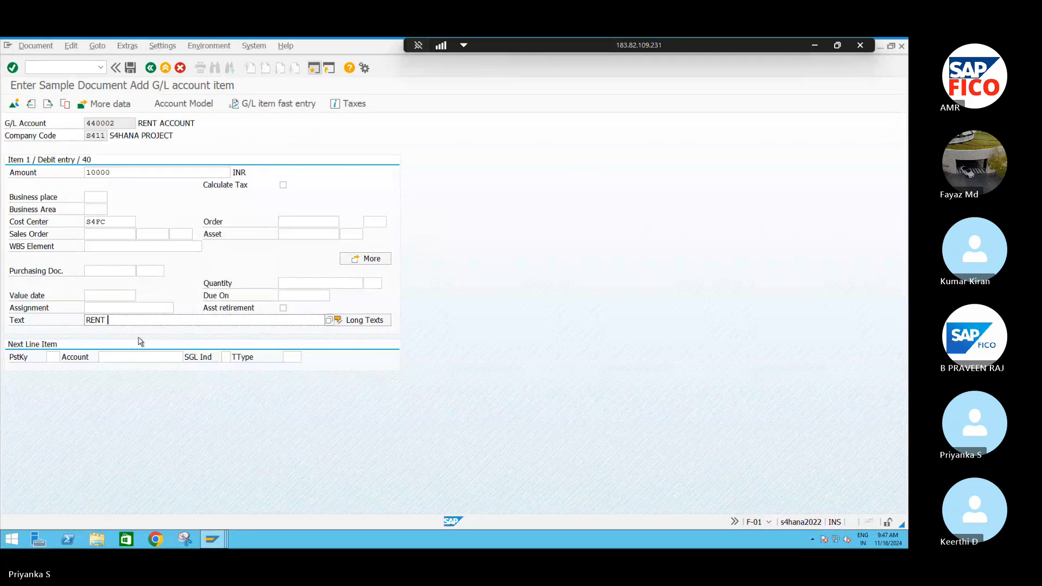
text(SAMPL)
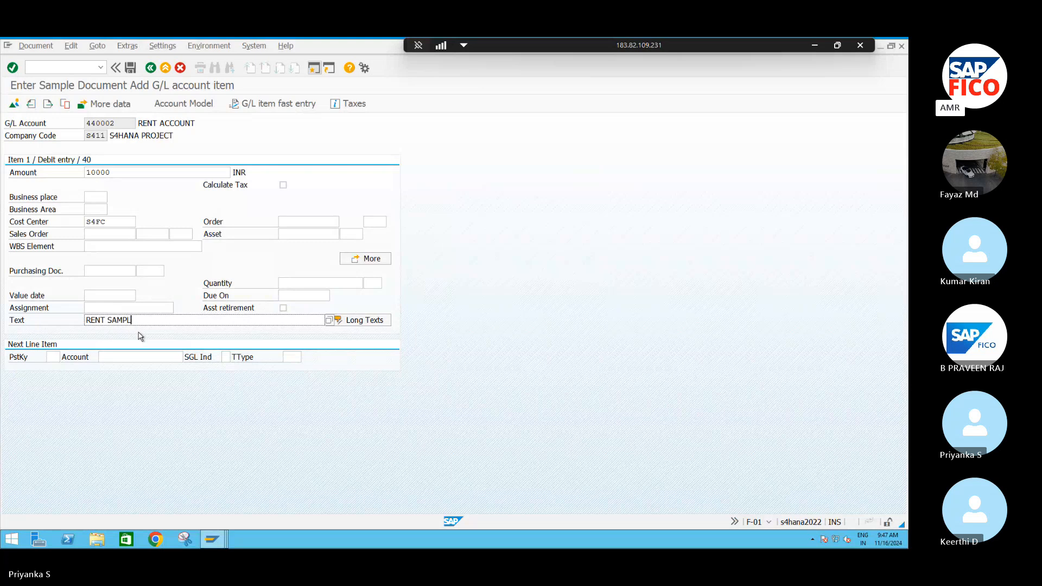
text(E DOCUMENT)
- Set the next line item to posting key 50 with CASH AC chosen from the S411 G/L accounts
click(58, 352)
text(50)
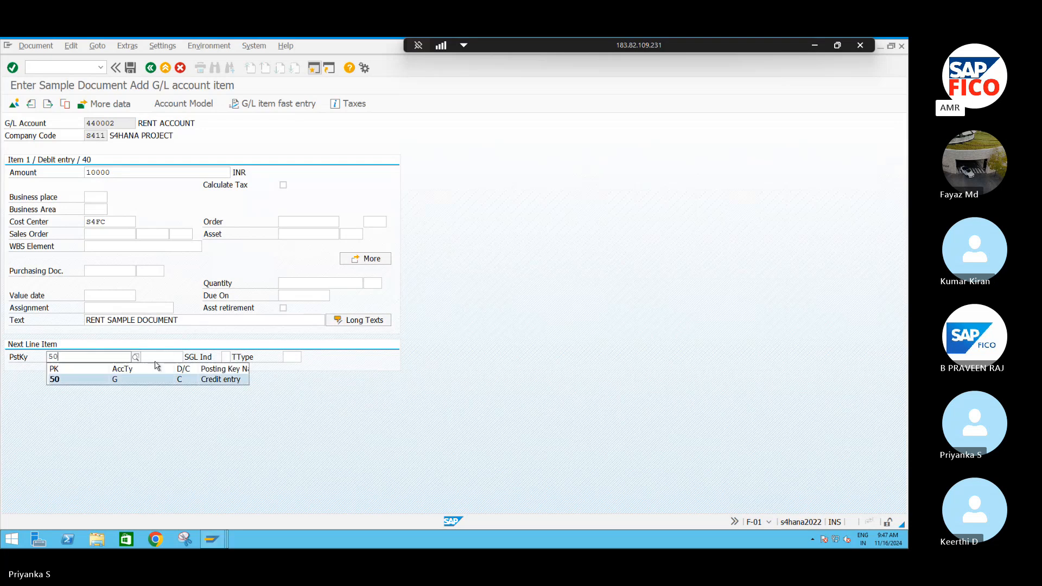
click(155, 358)
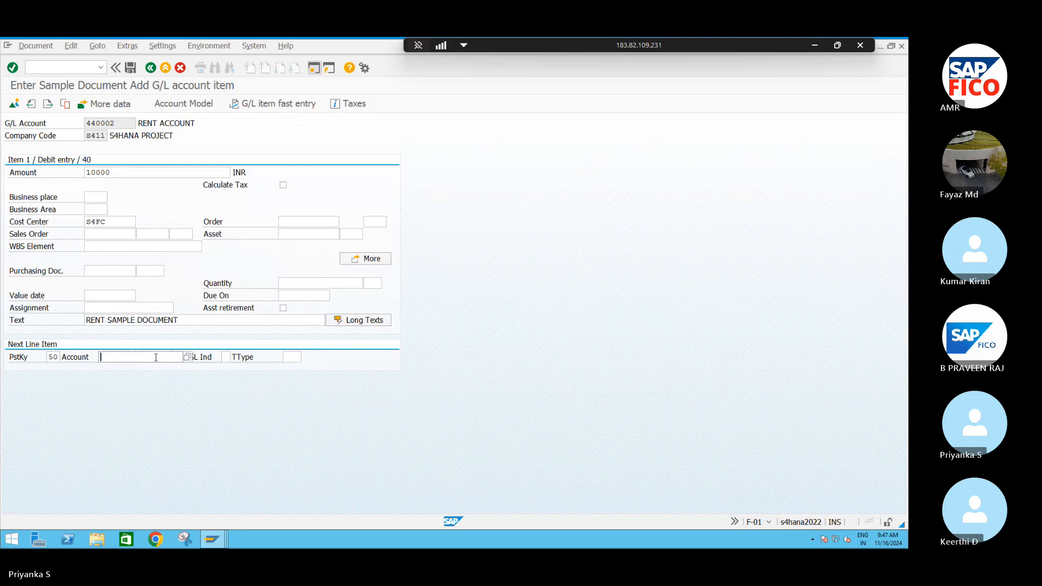
key(F4)
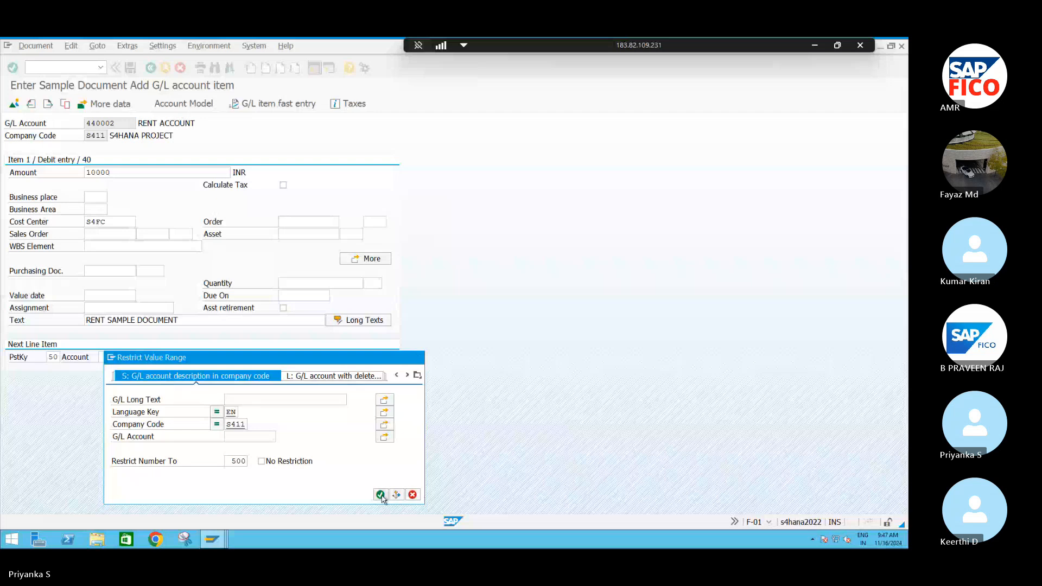
click(380, 495)
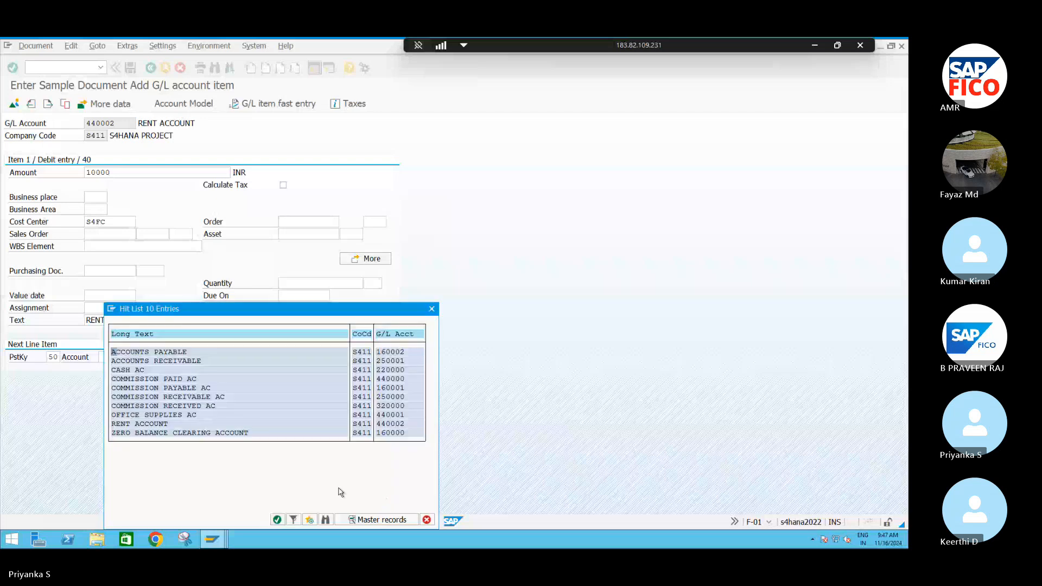
click(128, 371)
click(278, 520)
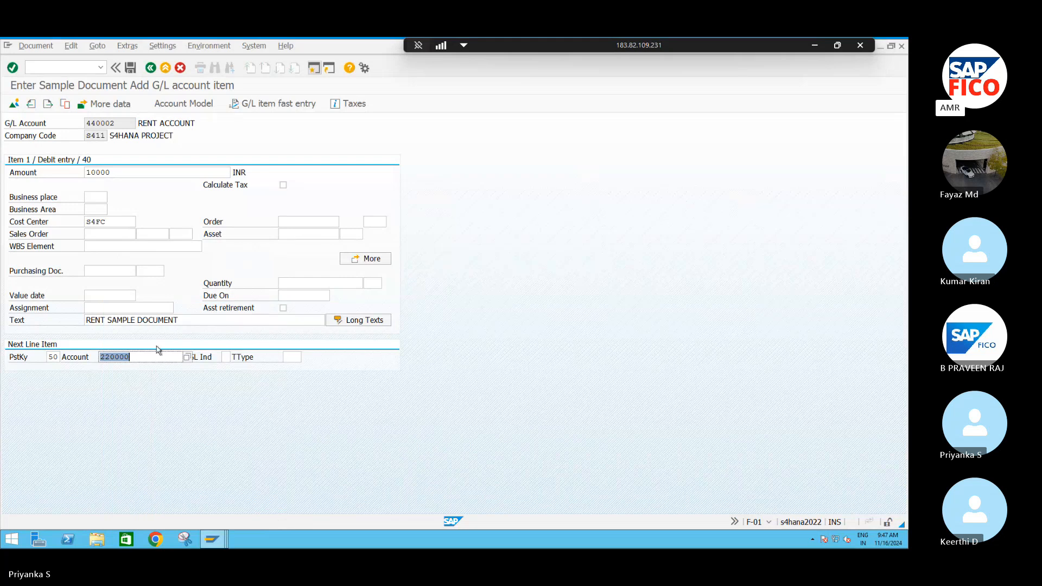
- Fill the CASH AC credit line with amount *, text +, cost center S4FC and business area S4HB
key(Return)
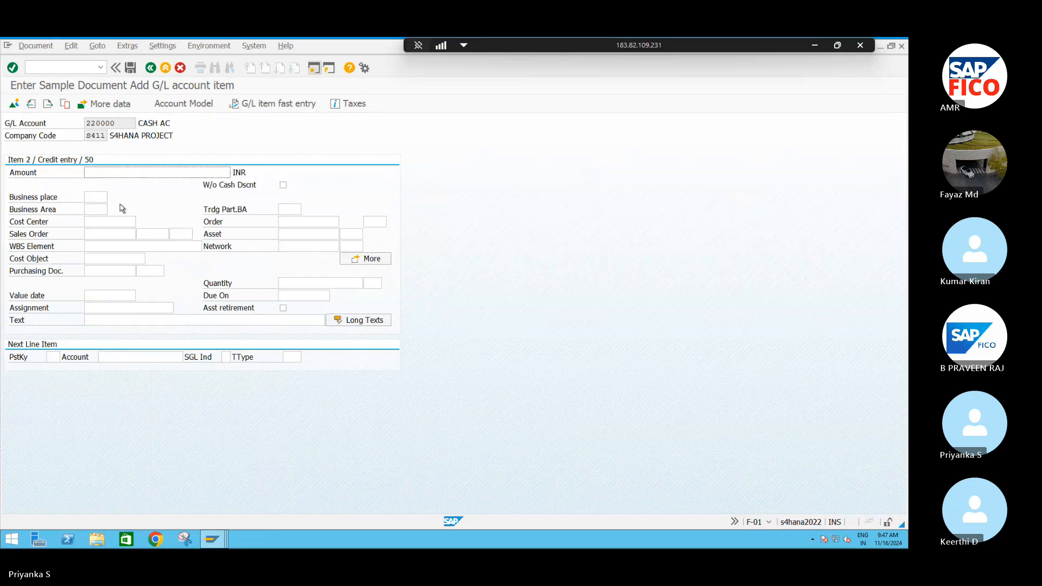
text(*)
click(92, 319)
text(+)
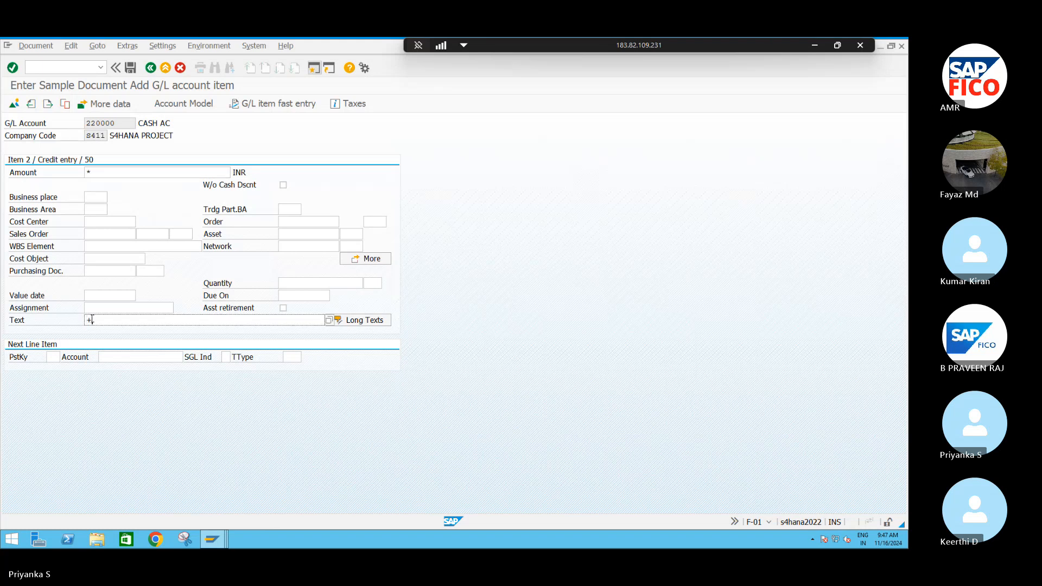
click(106, 222)
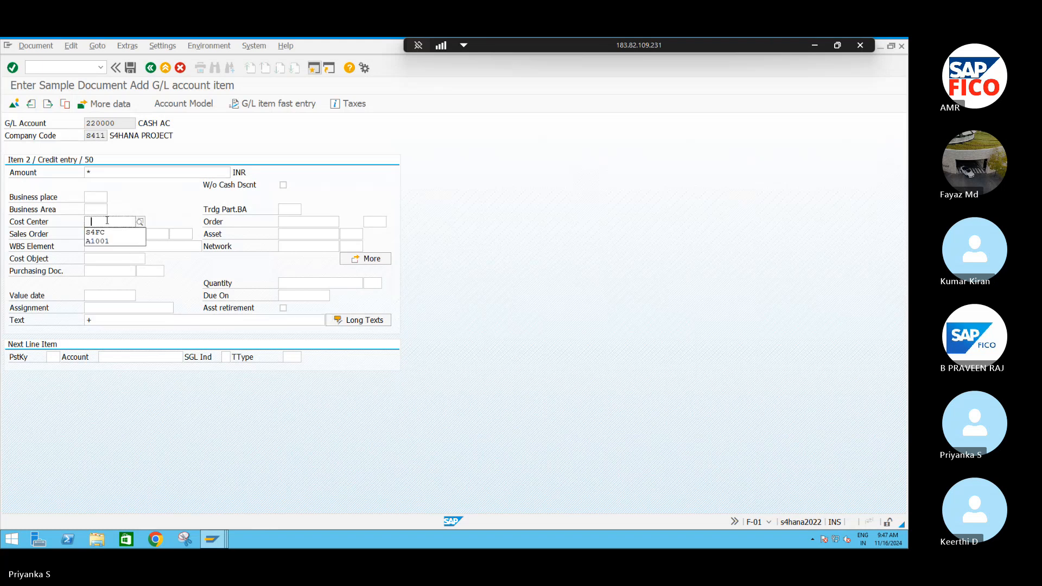
click(98, 232)
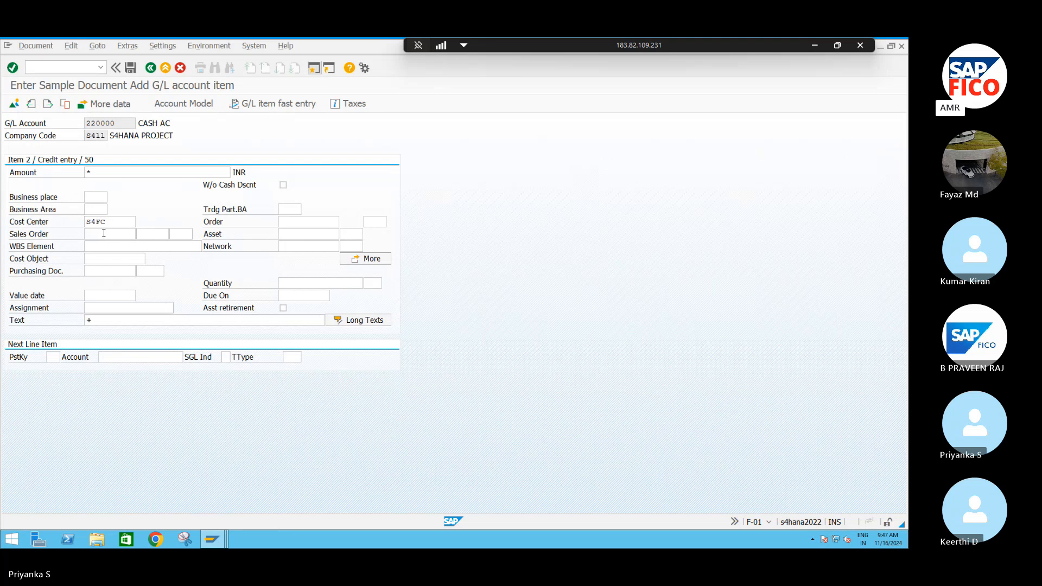
key(Return)
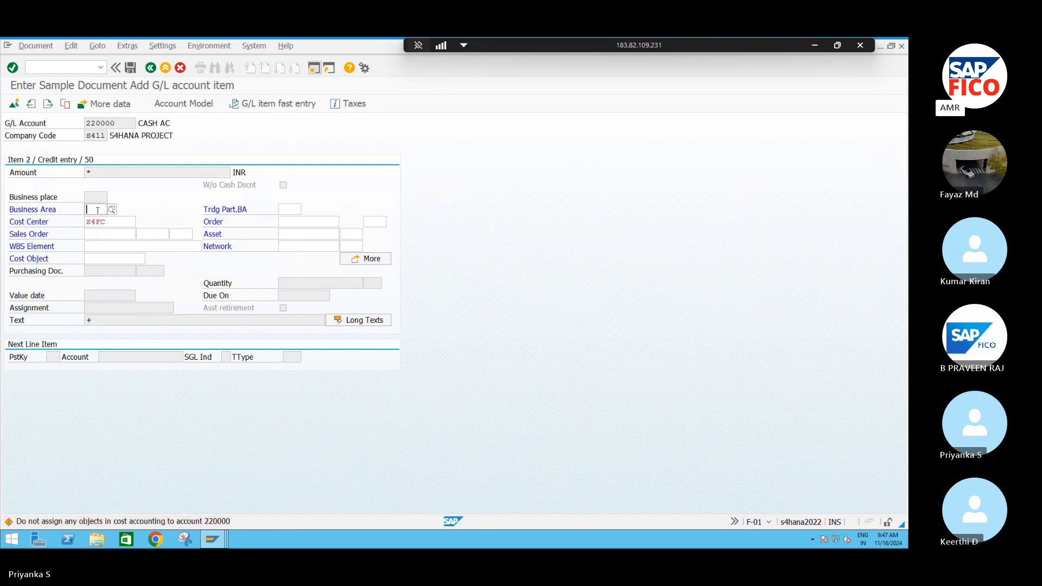
text(S4HB)
key(Return)
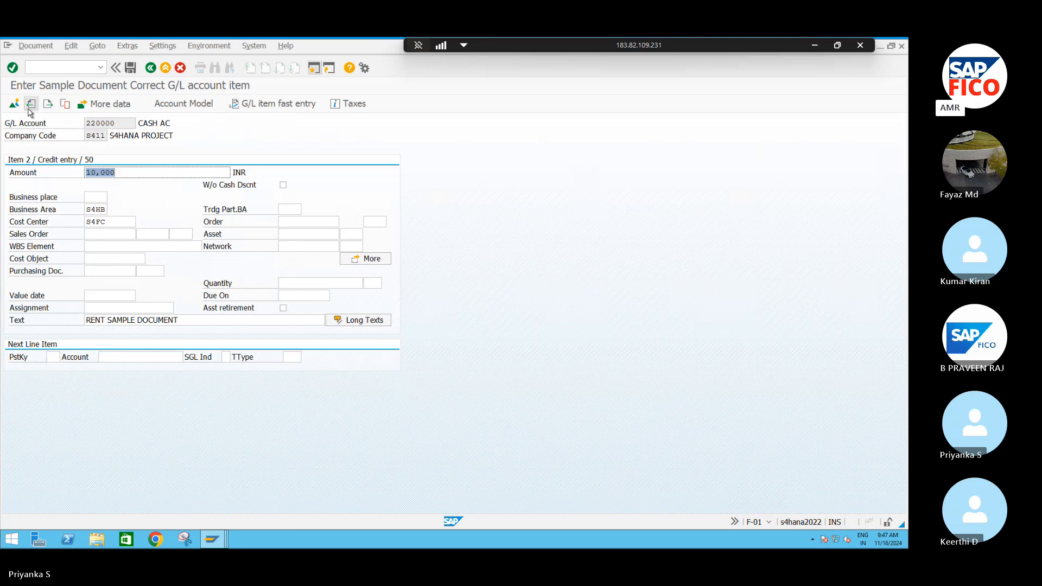
- Post the rent sample document for company code S411
click(107, 210)
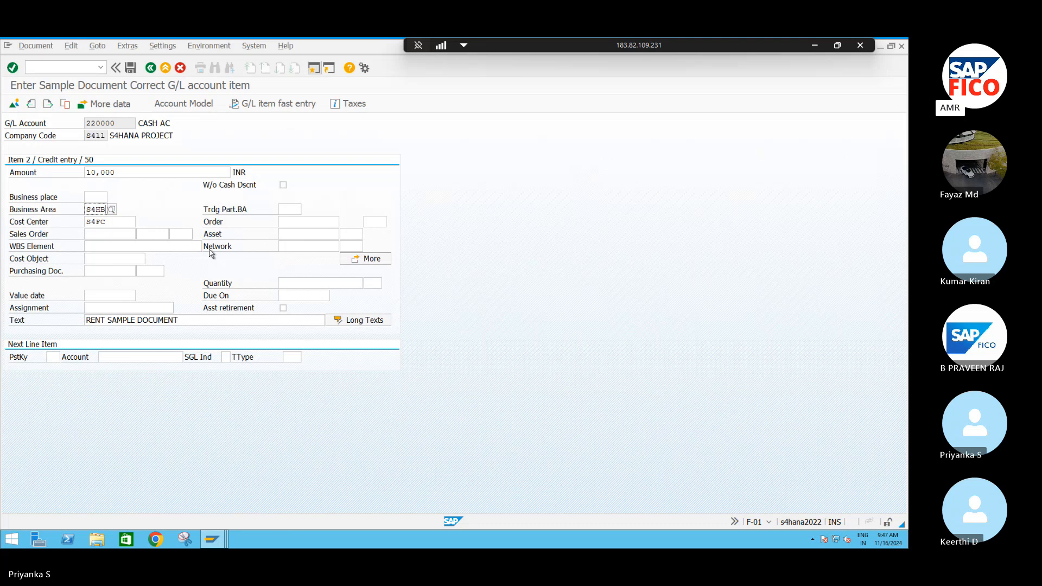
click(39, 45)
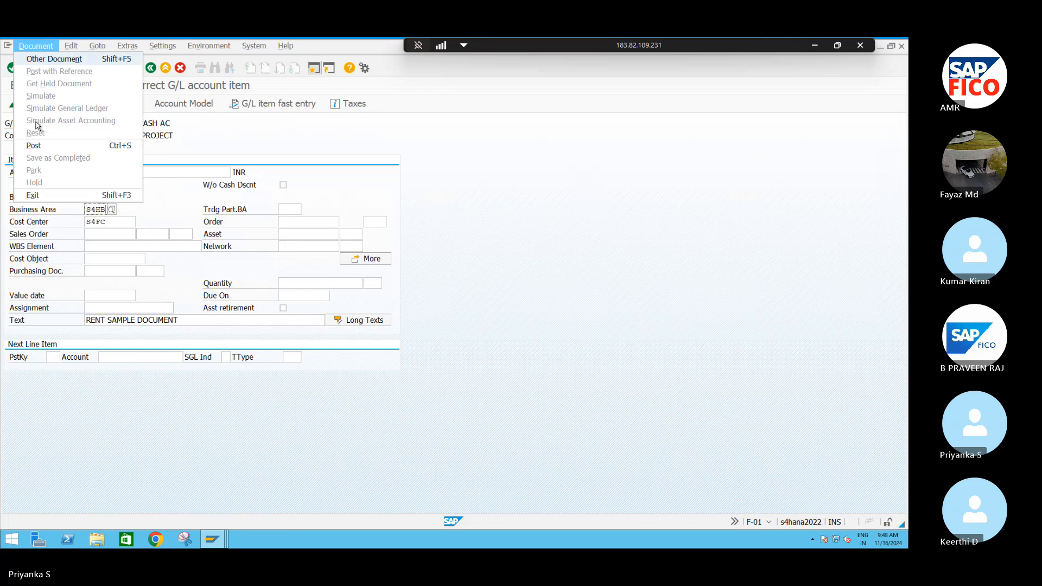
click(38, 146)
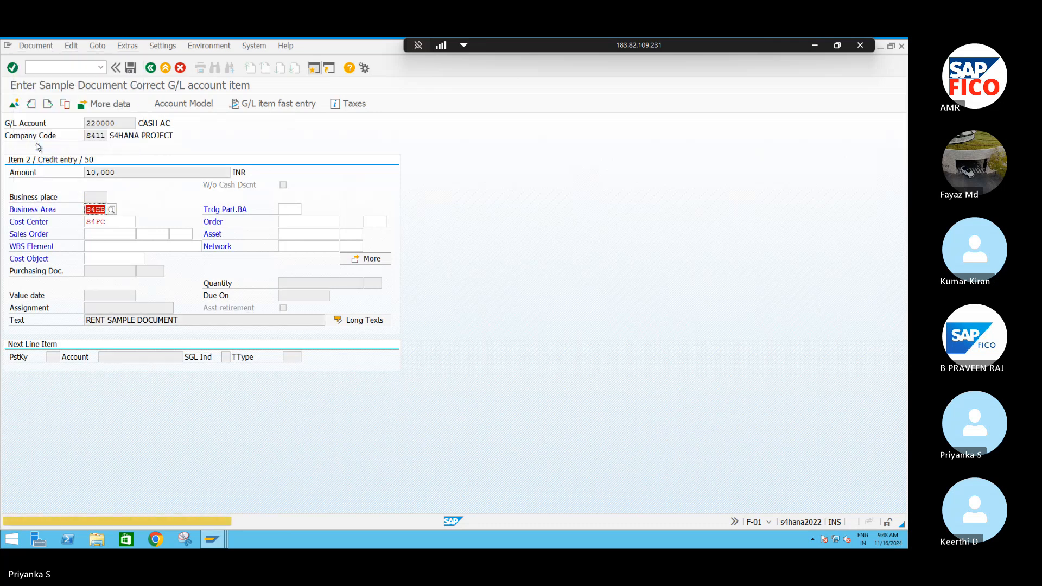
key(Return)
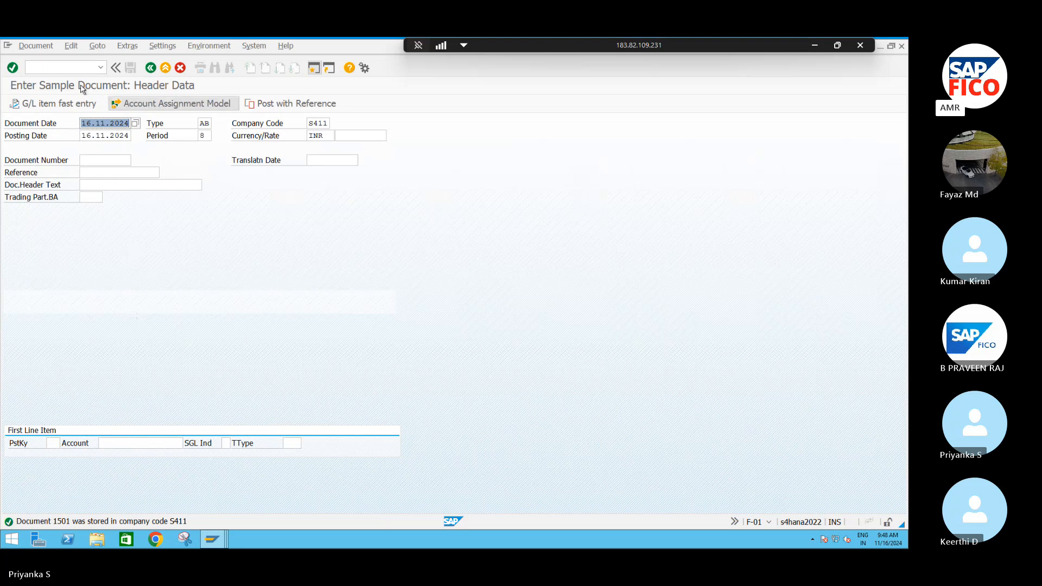
- Open the G/L account posting transaction F-02 and set the document date to 16.11.2024
click(60, 69)
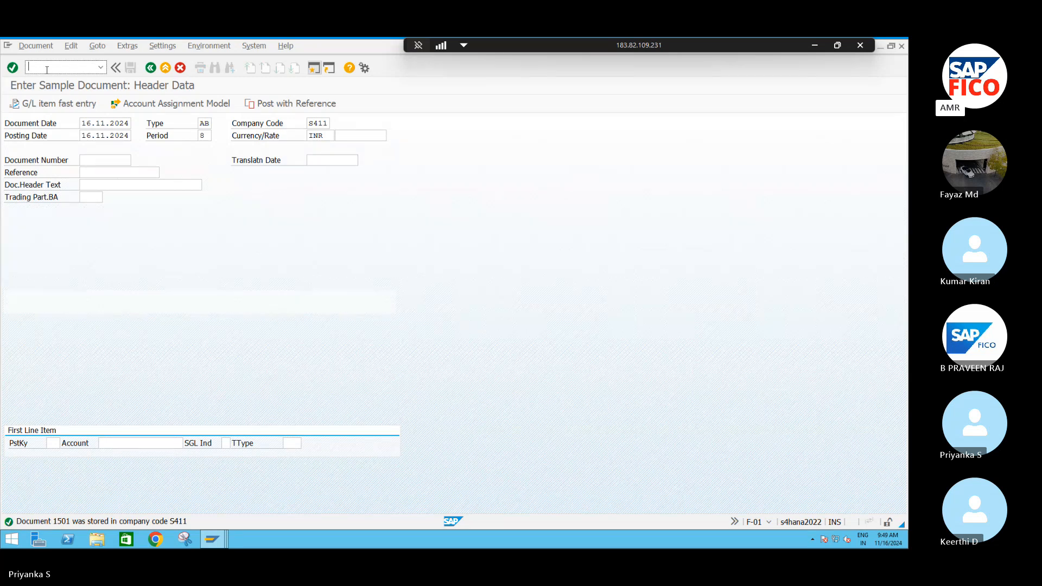
text(/NF-02)
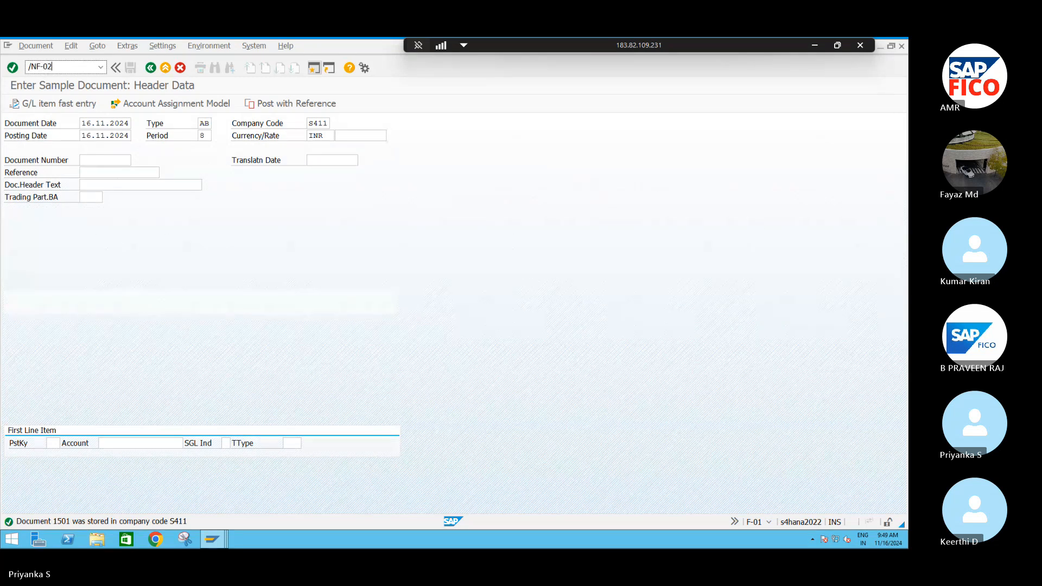
key(Return)
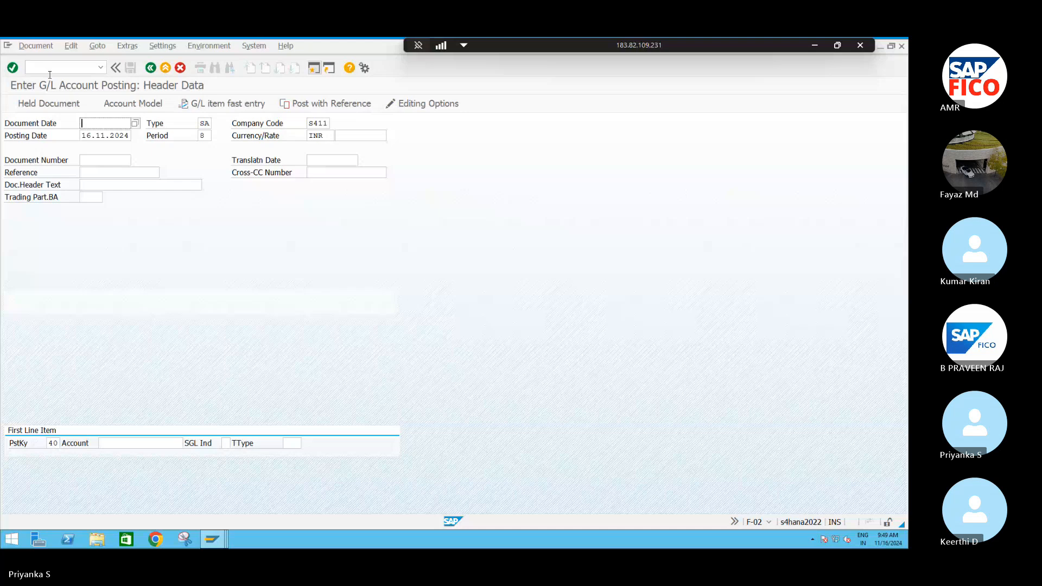
click(134, 124)
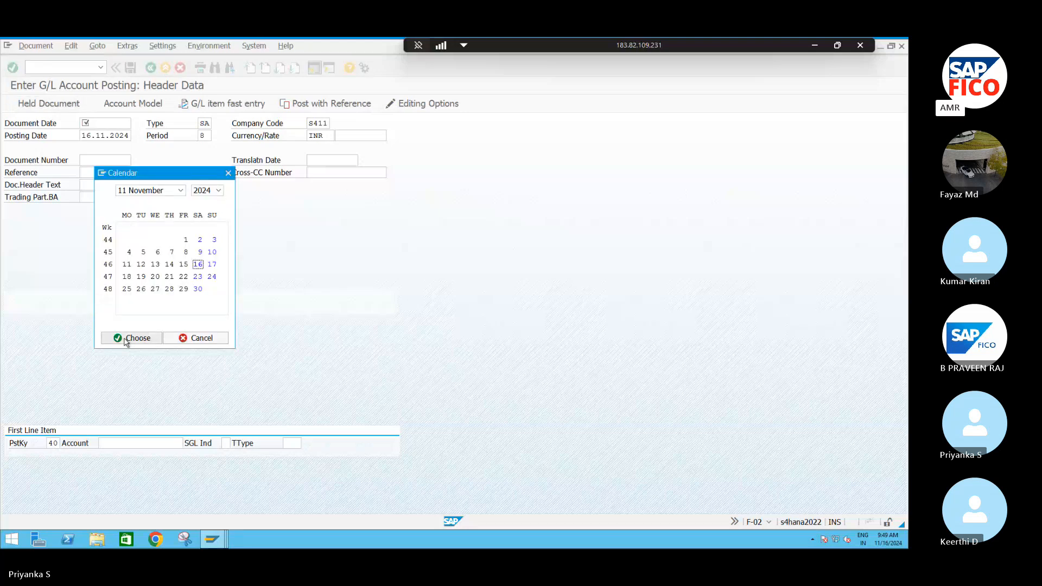
click(124, 337)
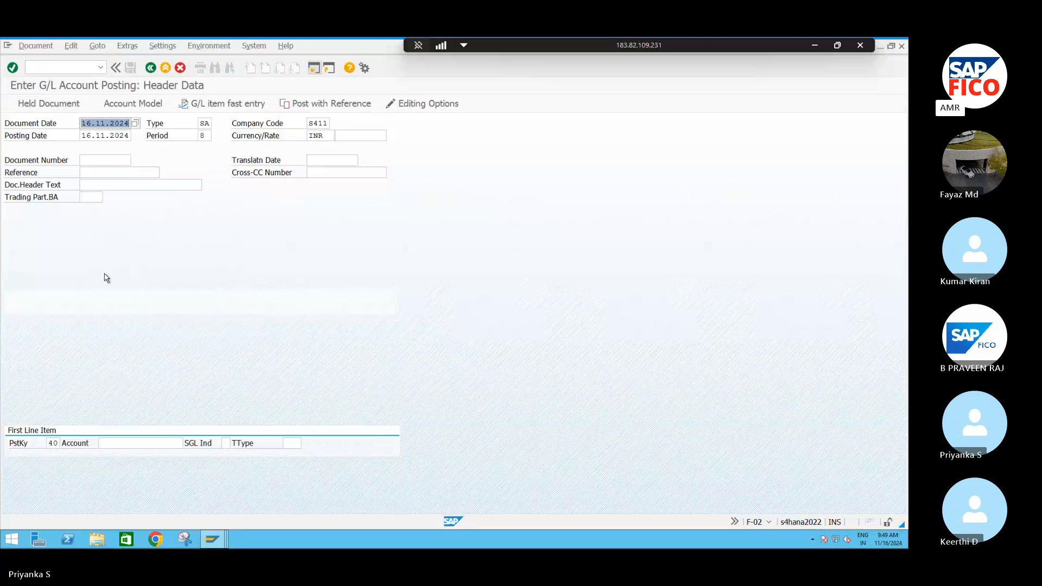
click(90, 173)
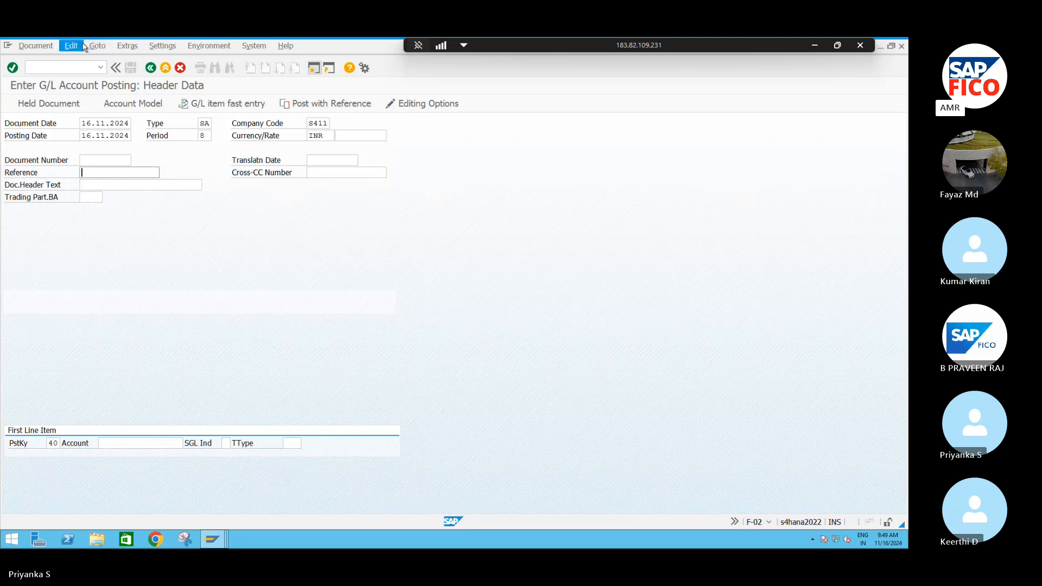
- Post with reference to document 1501 with Do Not Propose Amounts enabled, and accept the copied header data
click(310, 103)
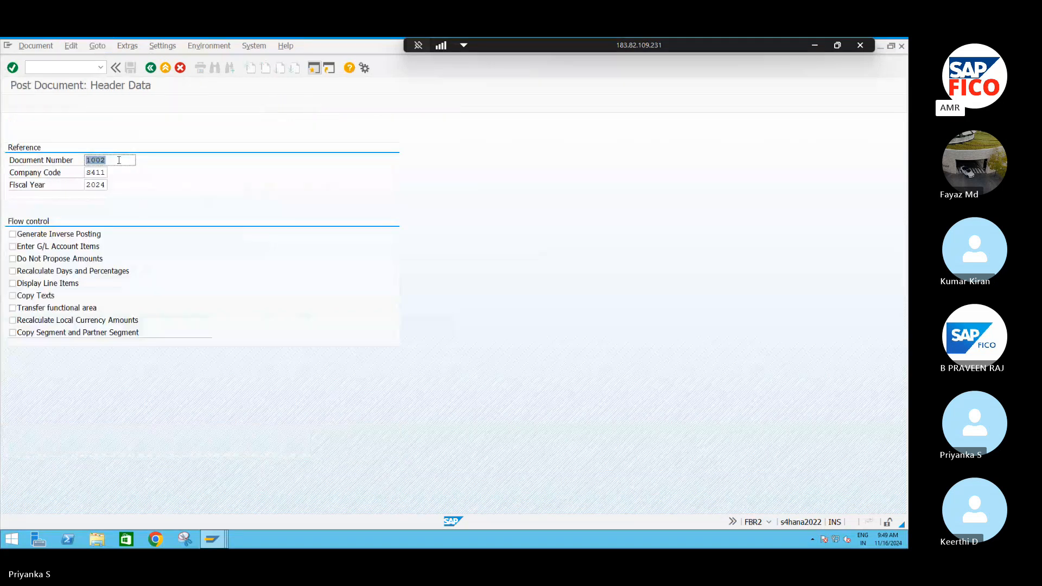
text(1501)
click(14, 260)
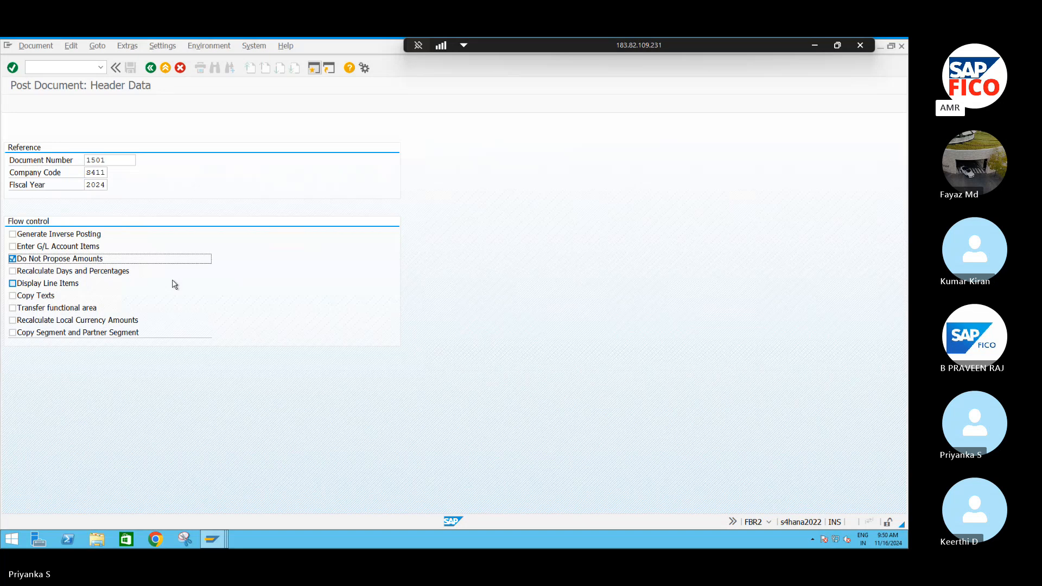
key(Return)
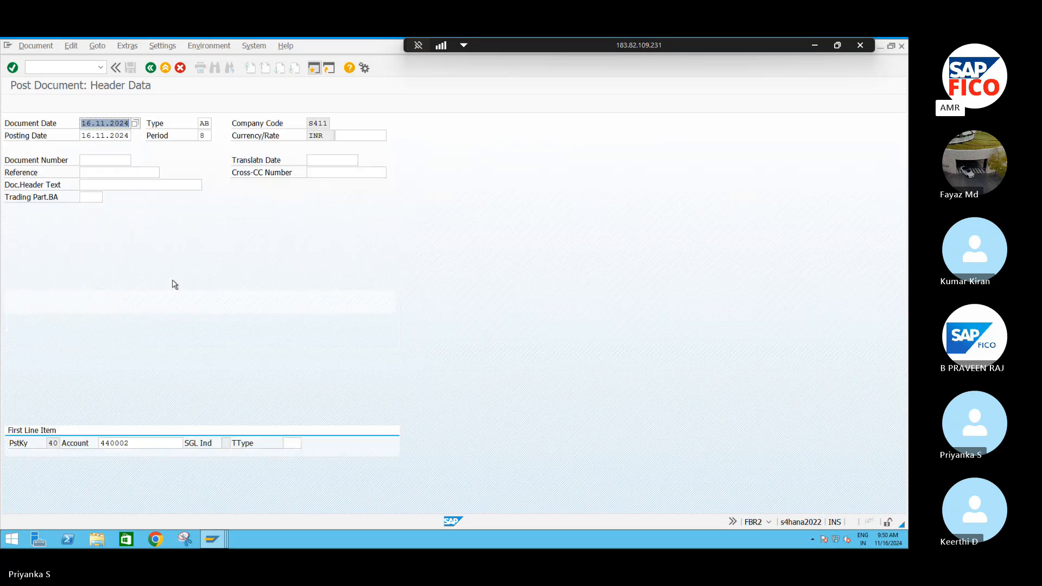
key(Return)
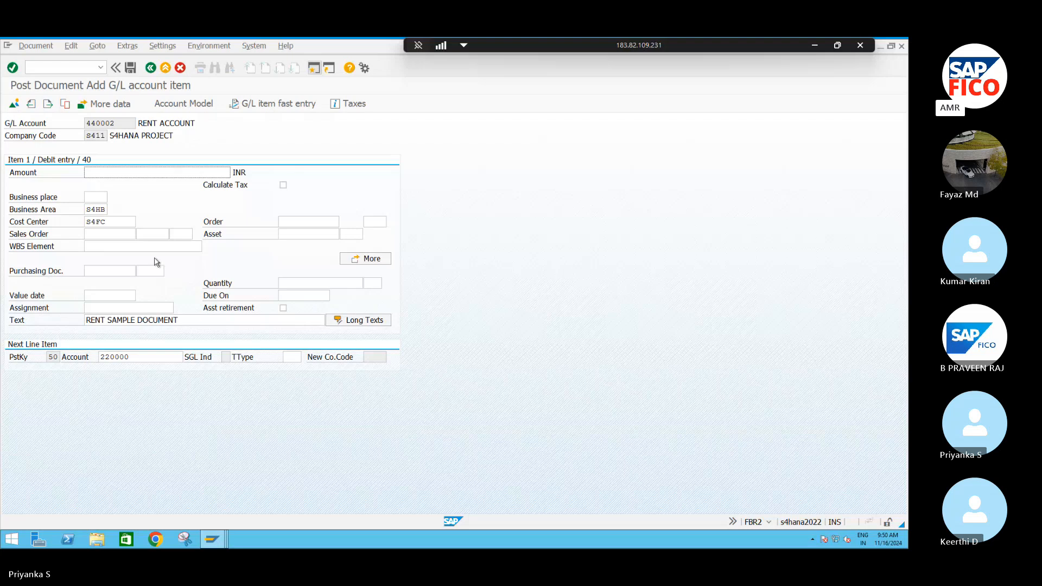
- Enter amount 1500 for the RENT ACCOUNT debit line and * for the CASH AC credit line
text(1500)
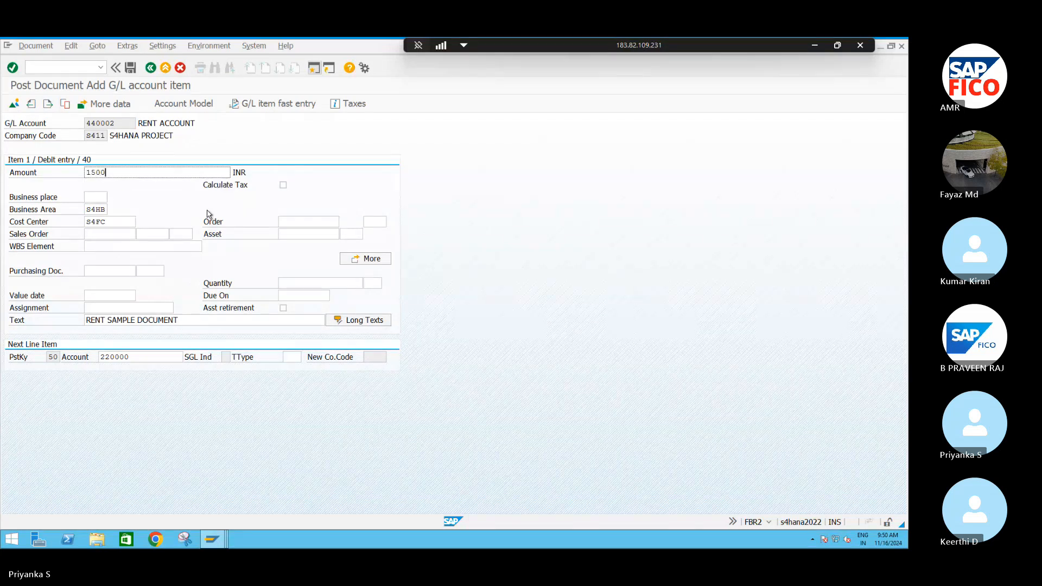
key(Return)
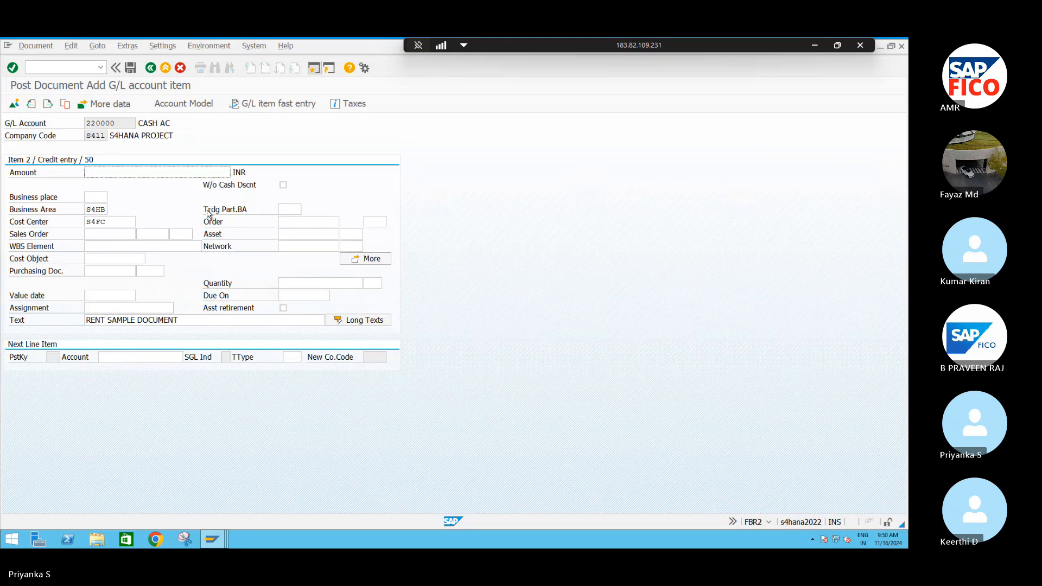
text(*)
key(Return)
key(Return)
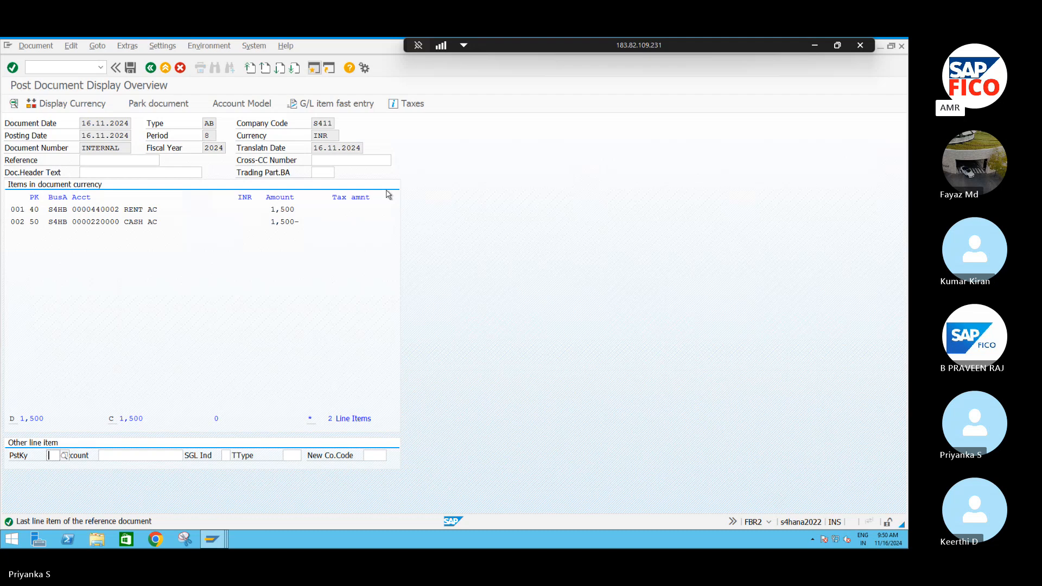
- Post the rent document created from the sample and close the posting message
click(130, 68)
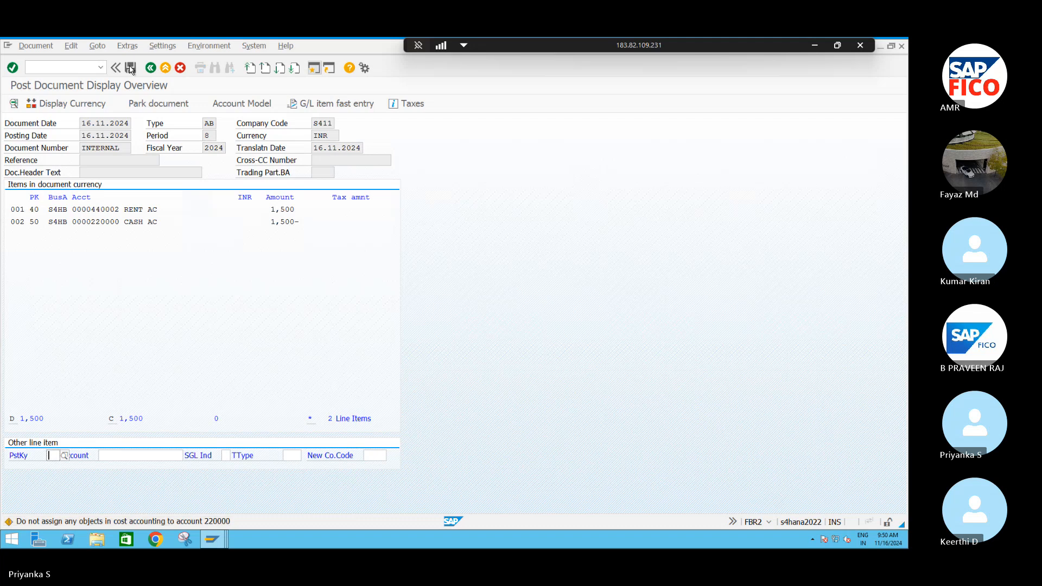
click(130, 68)
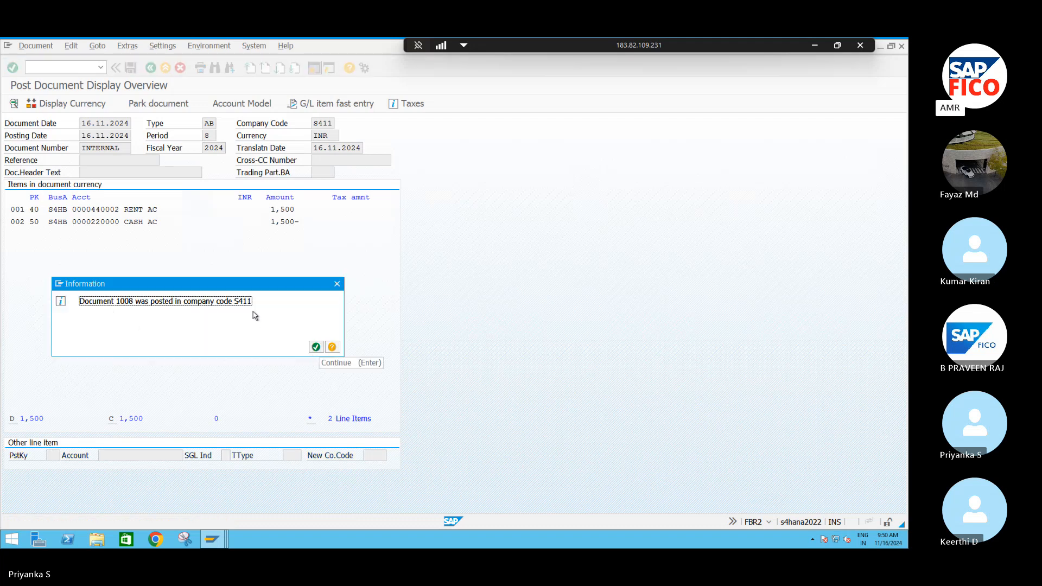
click(316, 347)
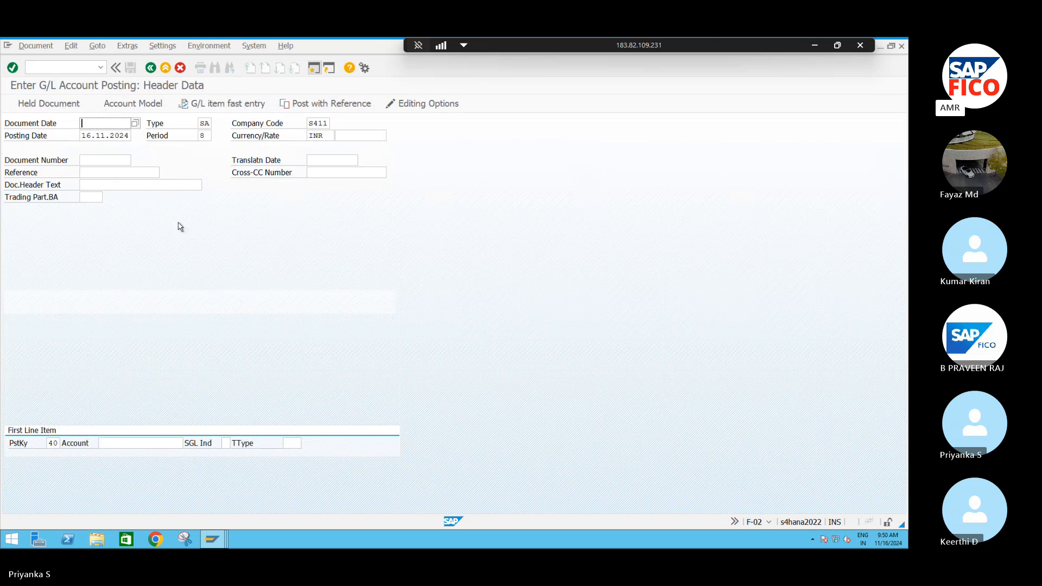
- Return to the sample document entry transaction F-01
click(68, 65)
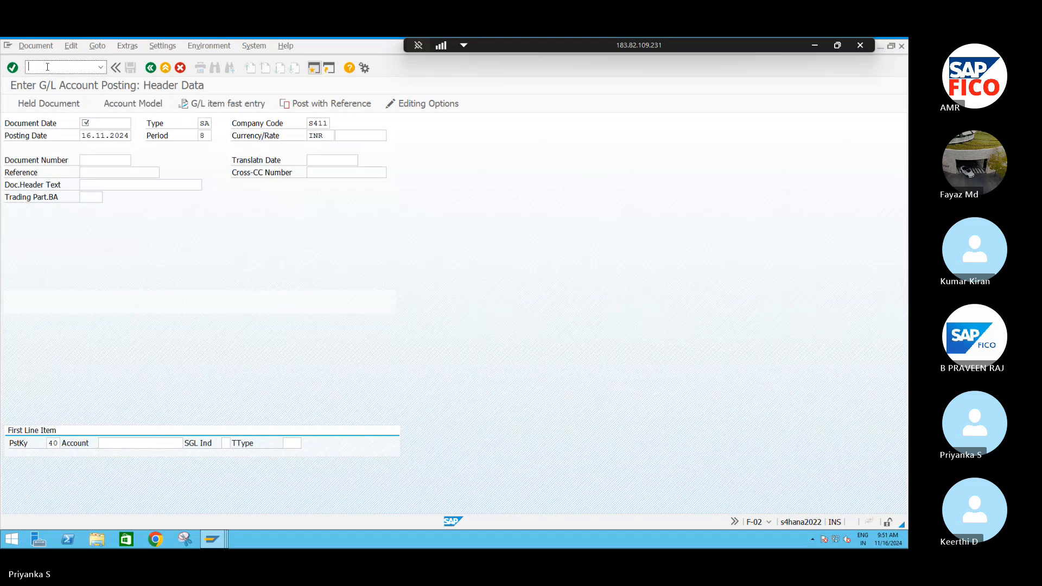
text(/Nf-01)
key(Return)
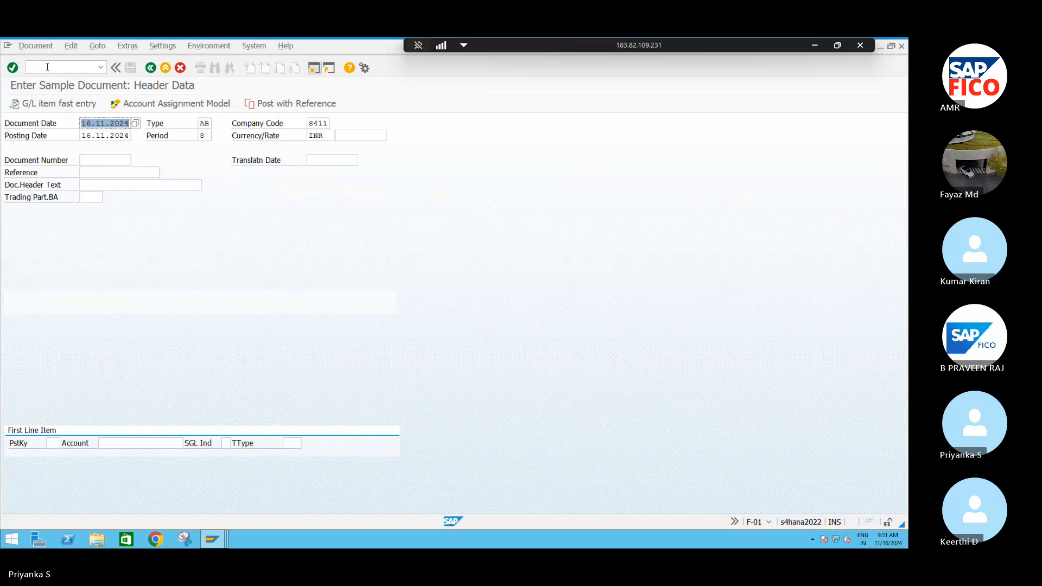
- Start the first line item with posting key 40 and COMMISSION PAID AC chosen from the S411 G/L accounts
click(49, 444)
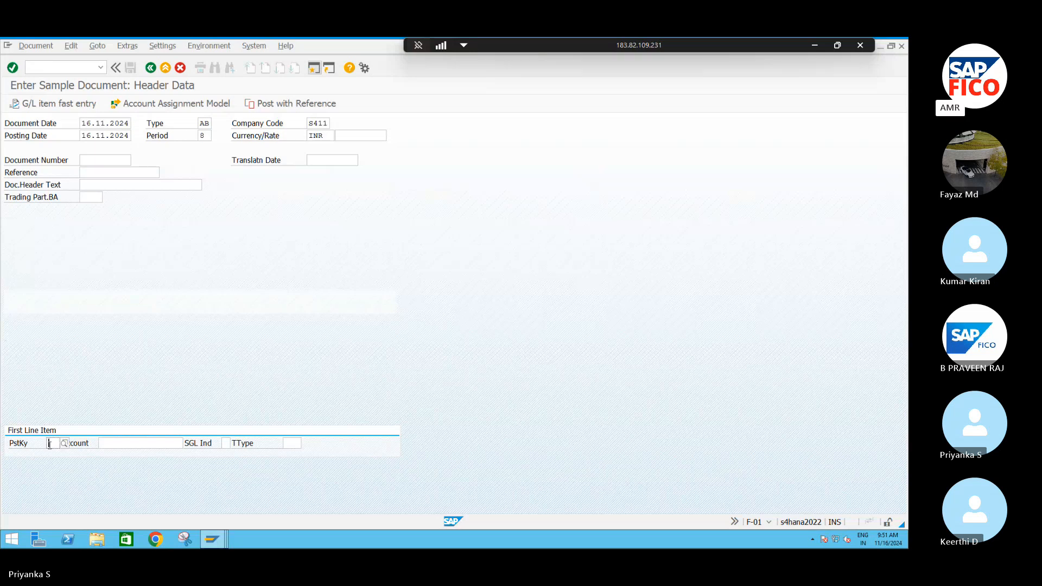
text(40)
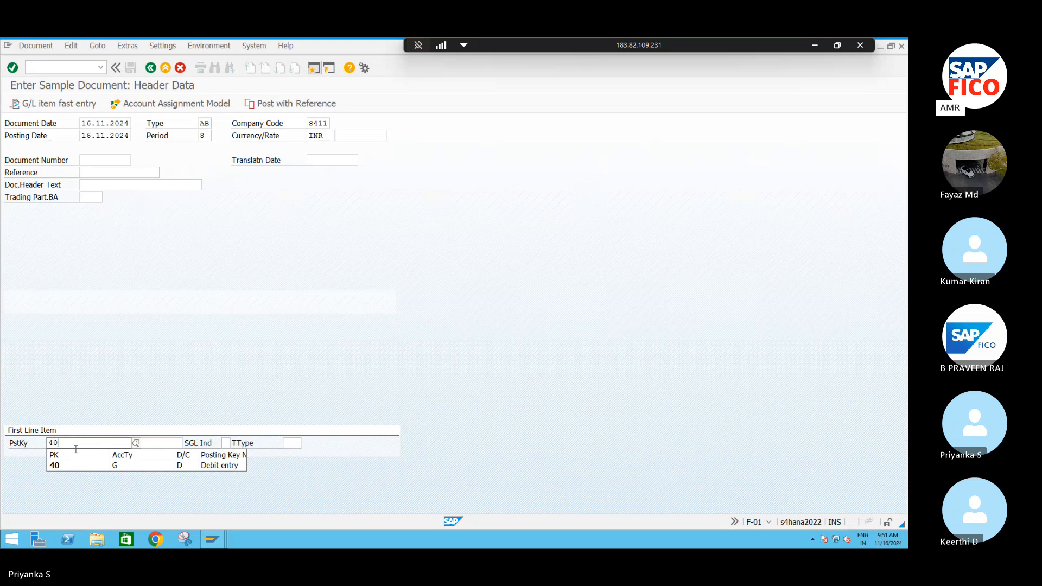
key(Return)
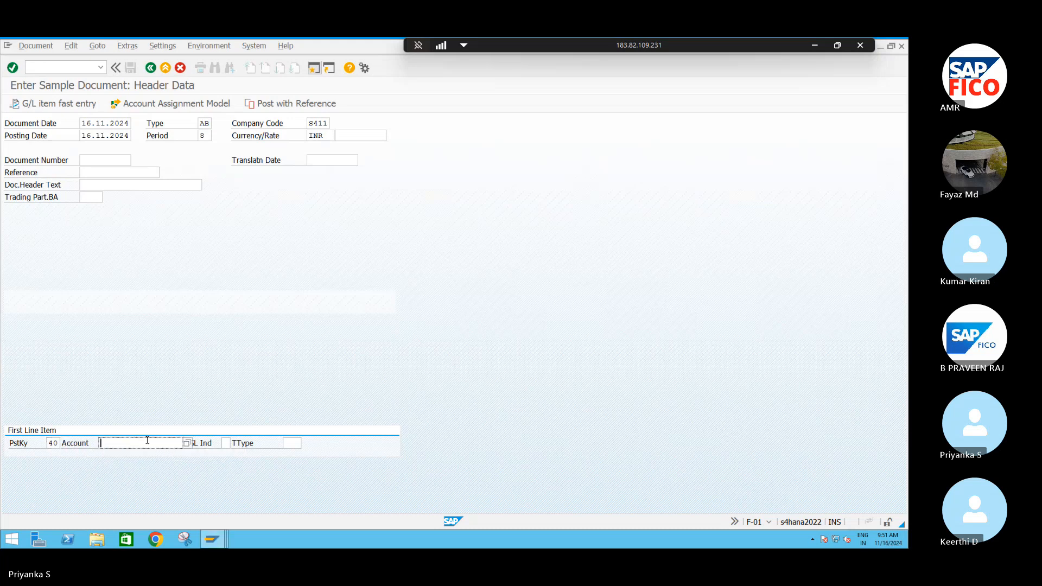
key(F4)
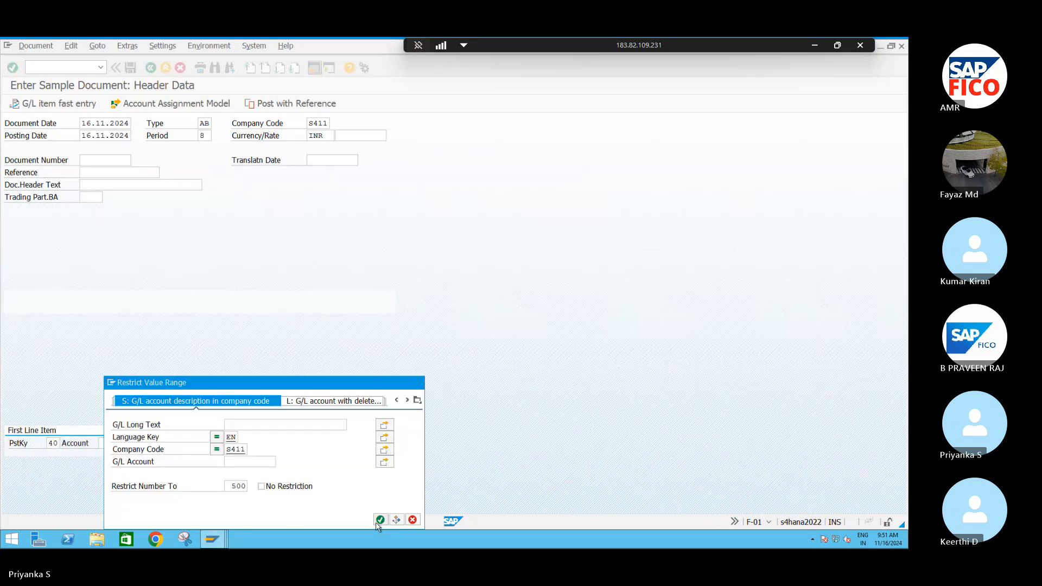
click(379, 519)
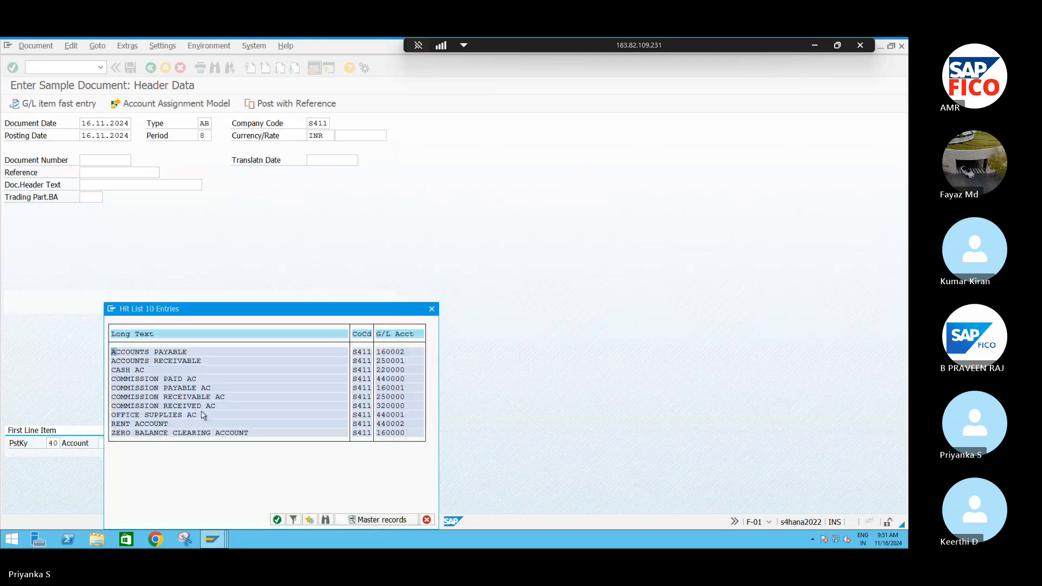
double_click(148, 380)
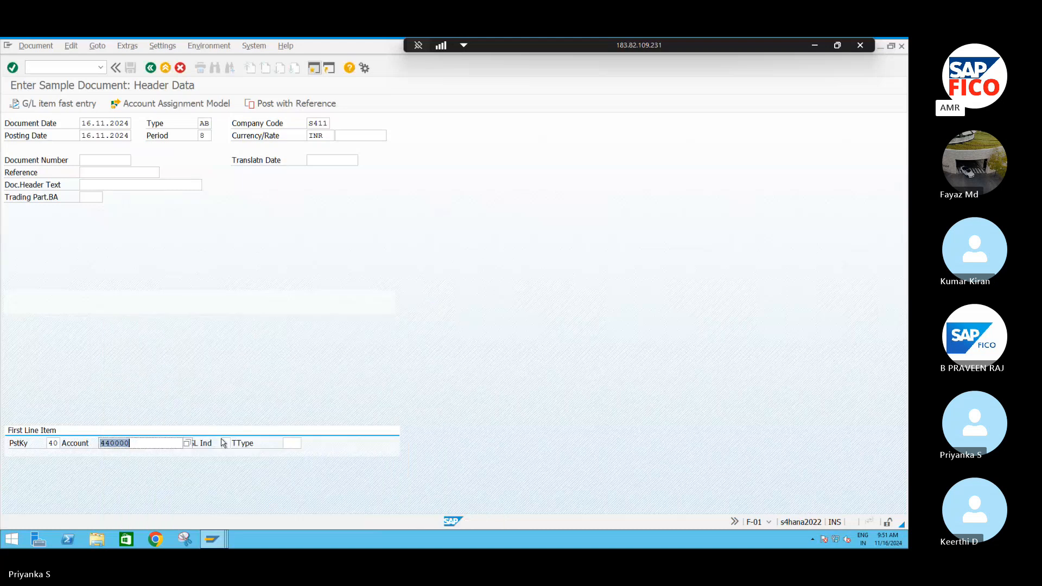
key(Return)
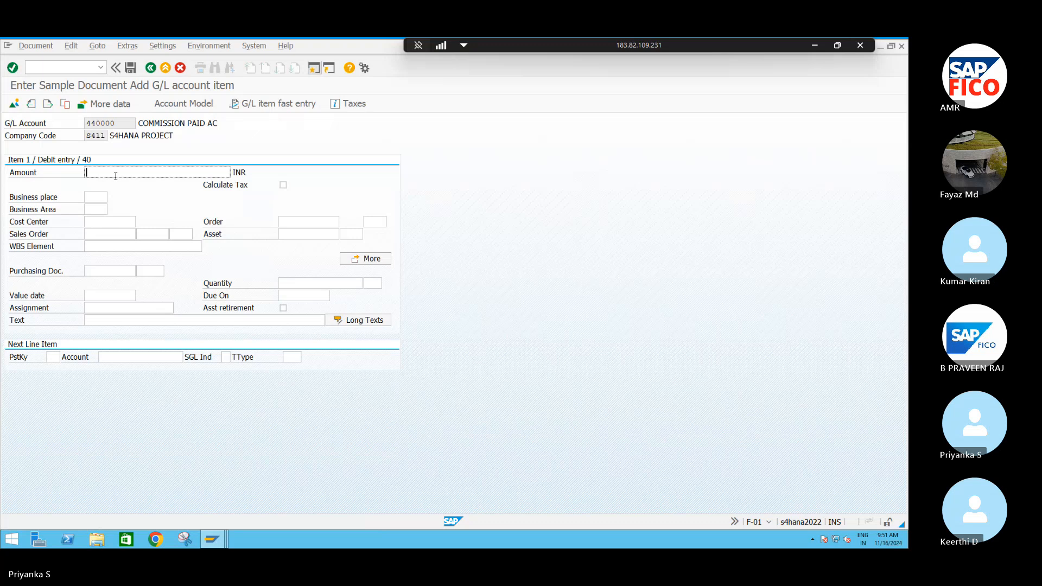
- Enter amount 1500, cost center S4FC and text COMMISION PAID for the COMMISSION PAID AC debit line
text(1500)
click(101, 223)
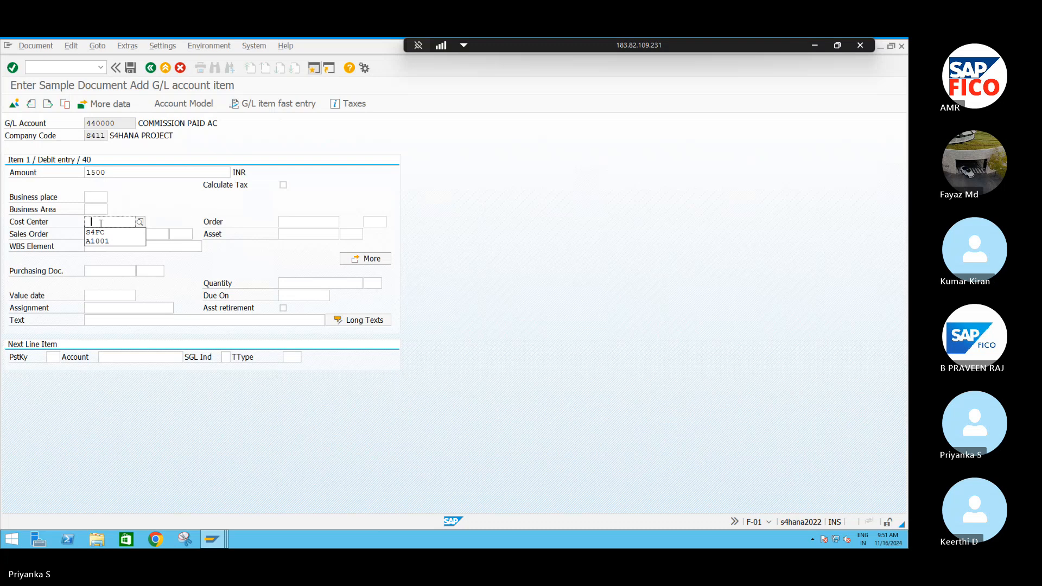
click(95, 232)
click(104, 323)
text(CO)
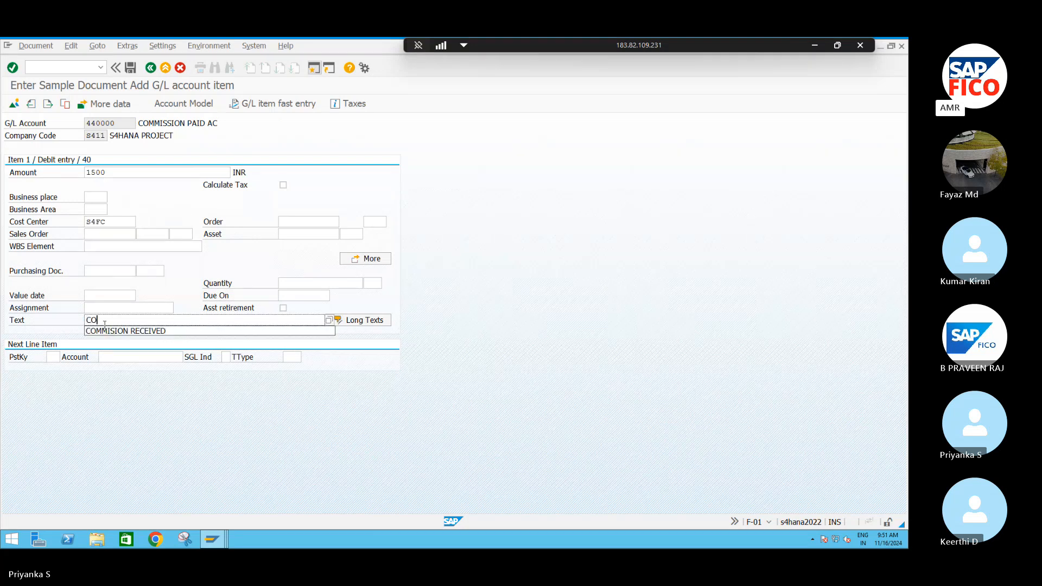
click(157, 330)
key(BackSpace)
key(BackSpace)
key(BackSpace)
key(BackSpace)
key(BackSpace)
key(BackSpace)
key(BackSpace)
key(BackSpace)
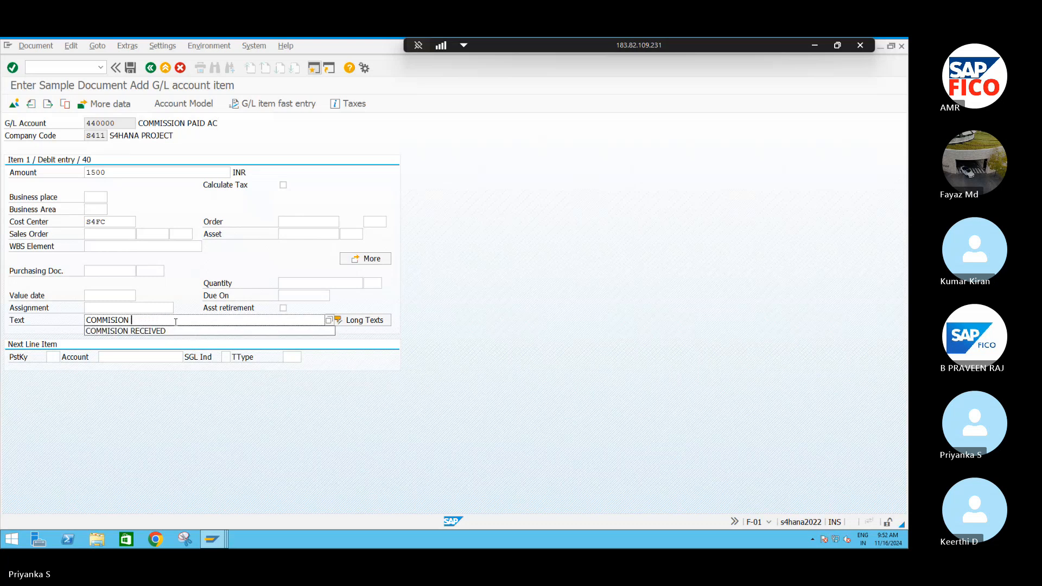
text(PAI)
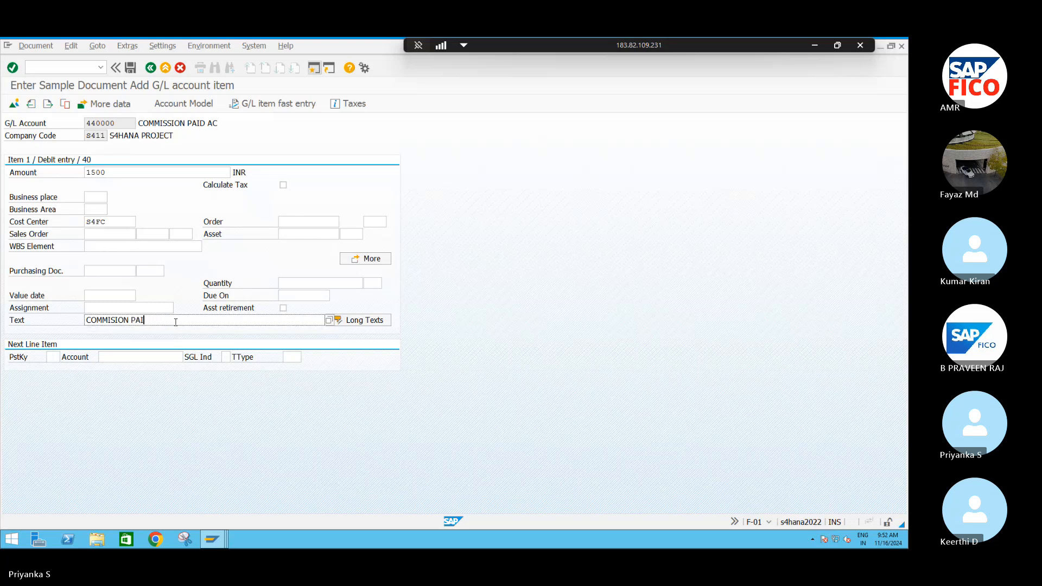
text(D)
- Add the next line item with posting key 50 and COMMISSION PAYABLE AC chosen from the S411 G/L accounts
click(54, 357)
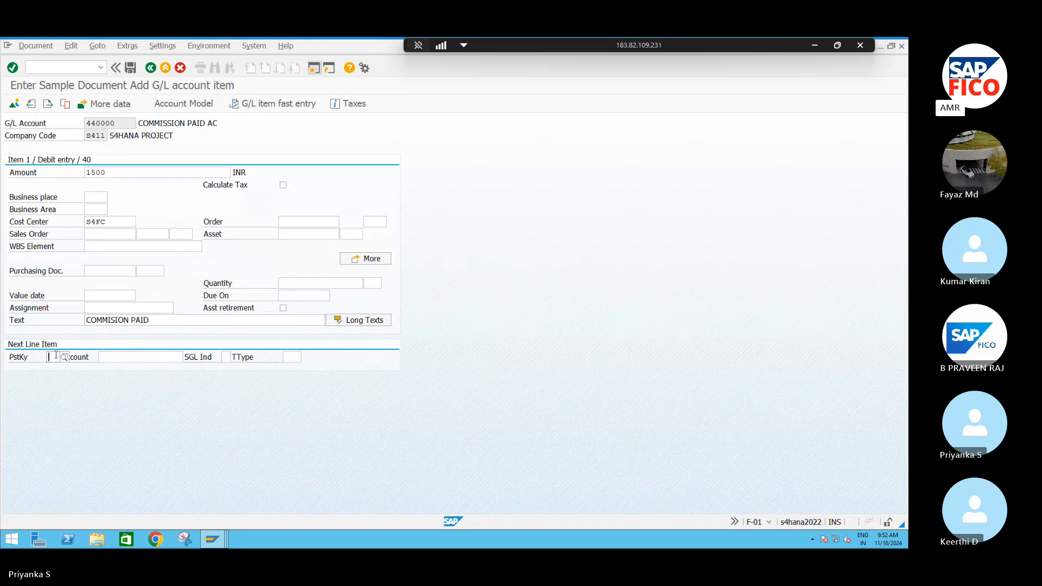
text(50)
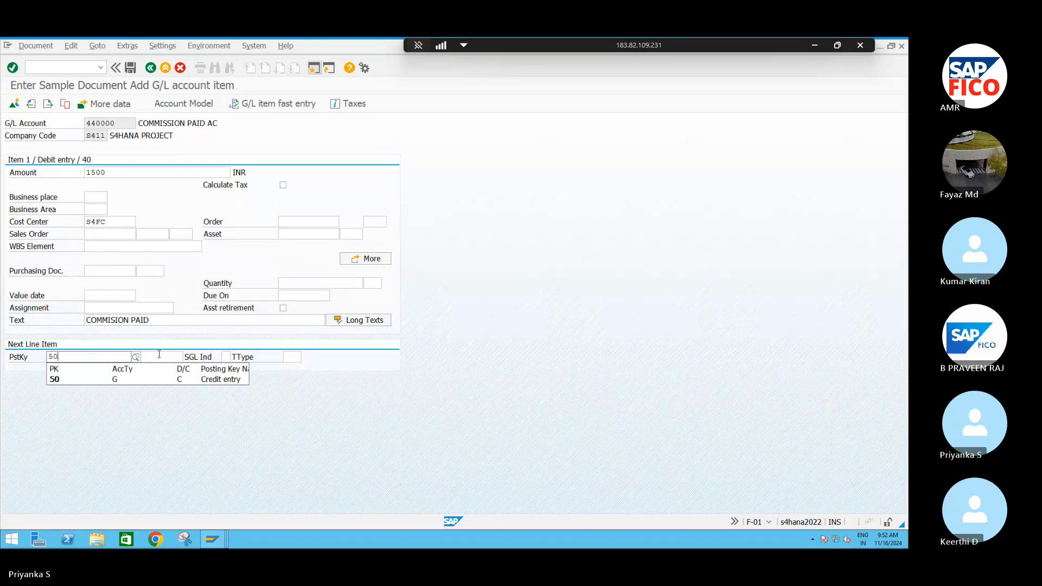
click(165, 356)
key(F4)
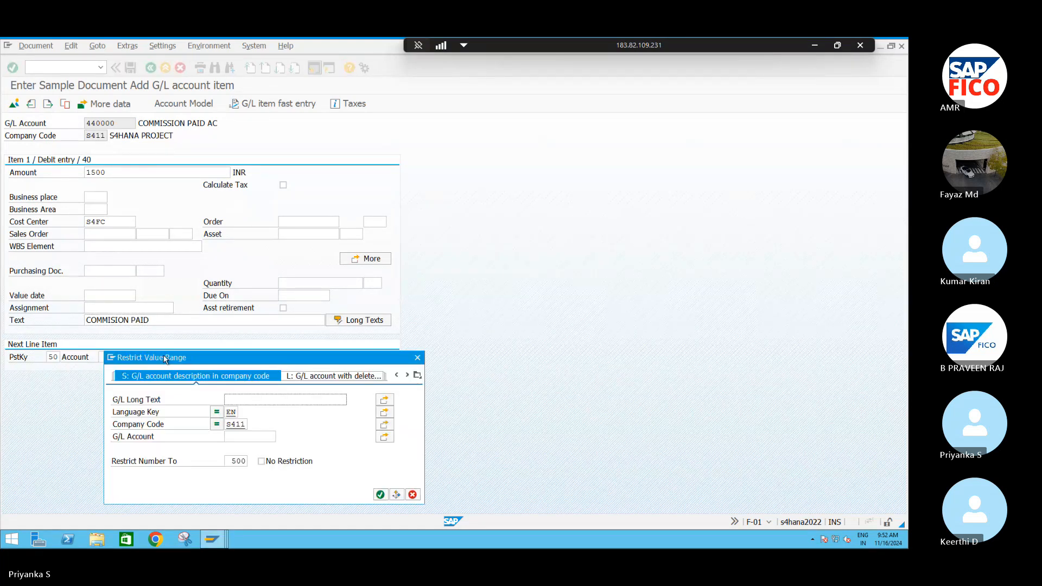
click(379, 493)
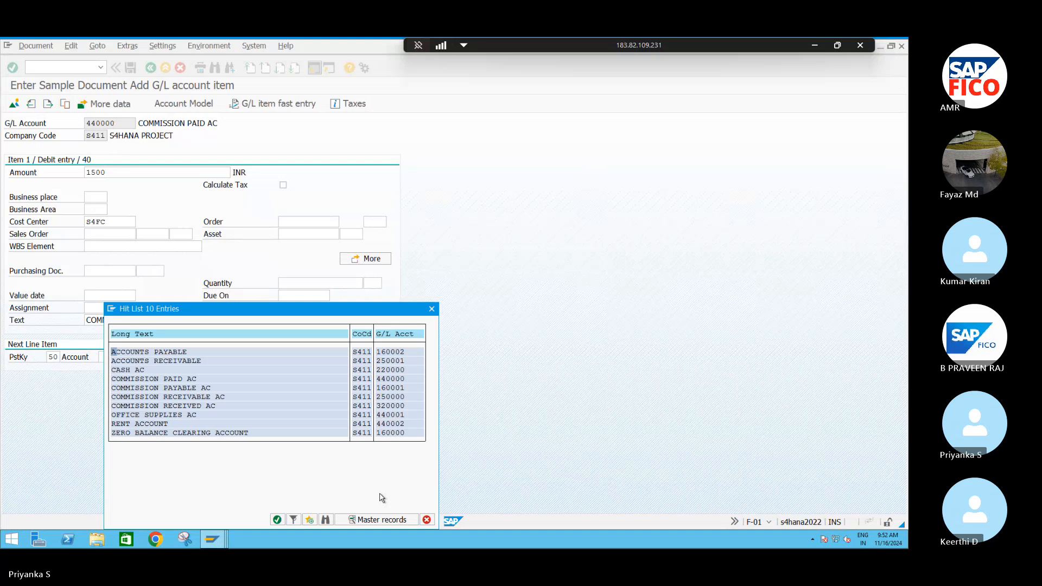
double_click(152, 388)
key(Return)
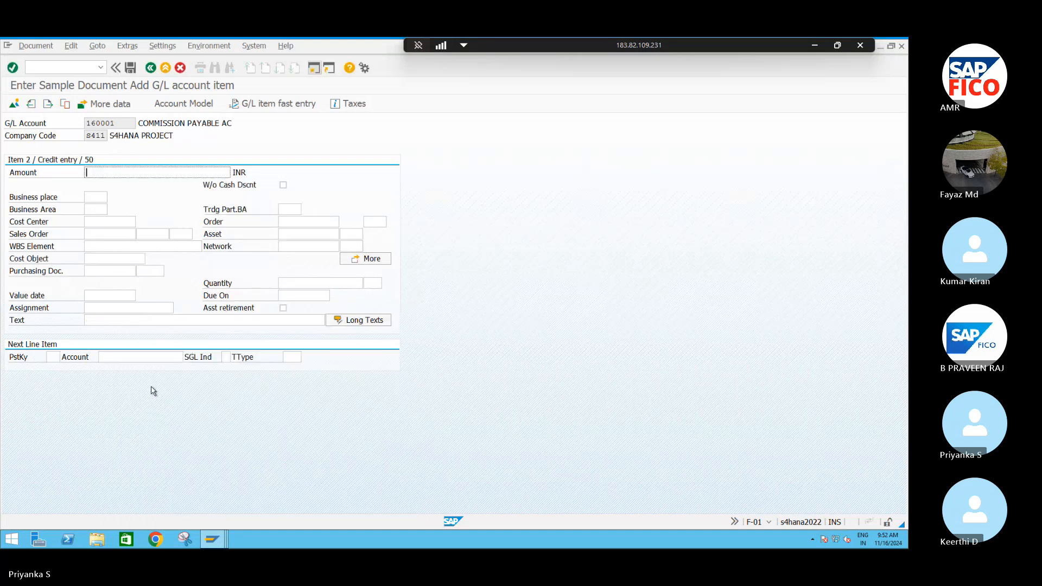
- Enter amount *, text + and cost center S4FC for the COMMISSION PAYABLE AC credit line and confirm the entries
text(()
key(BackSpace)
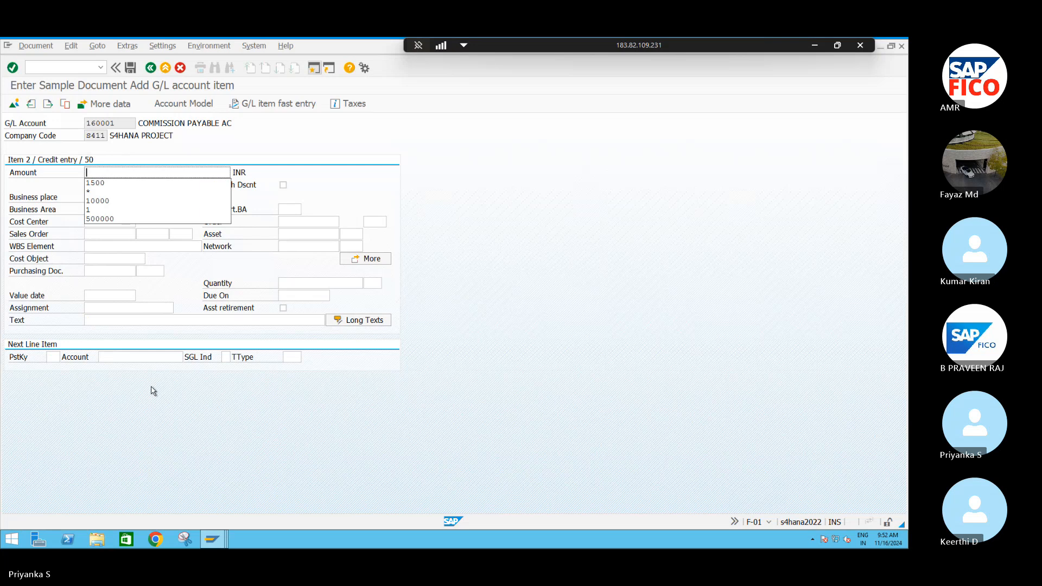
text(*)
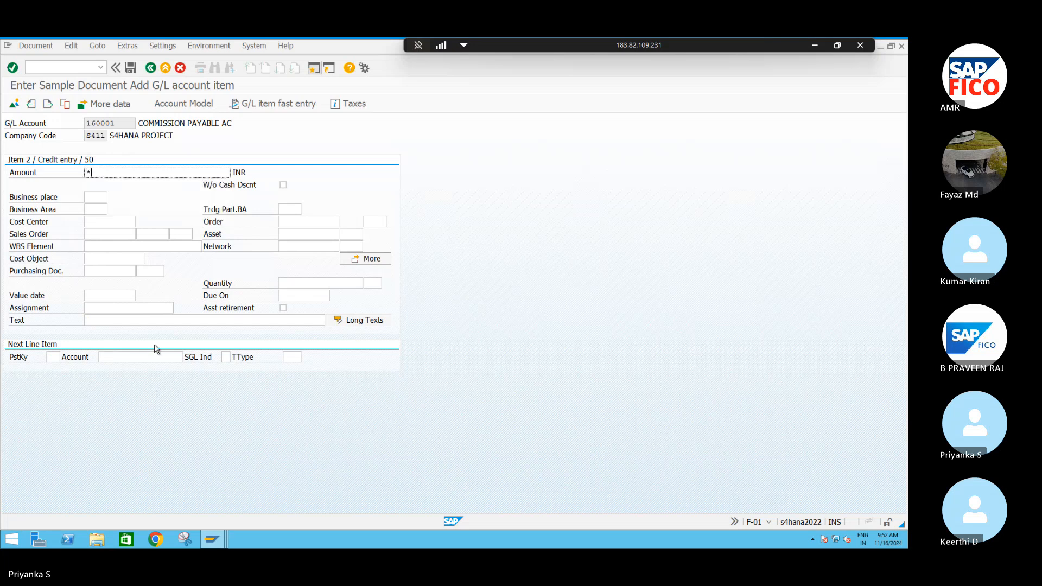
click(97, 322)
text(+)
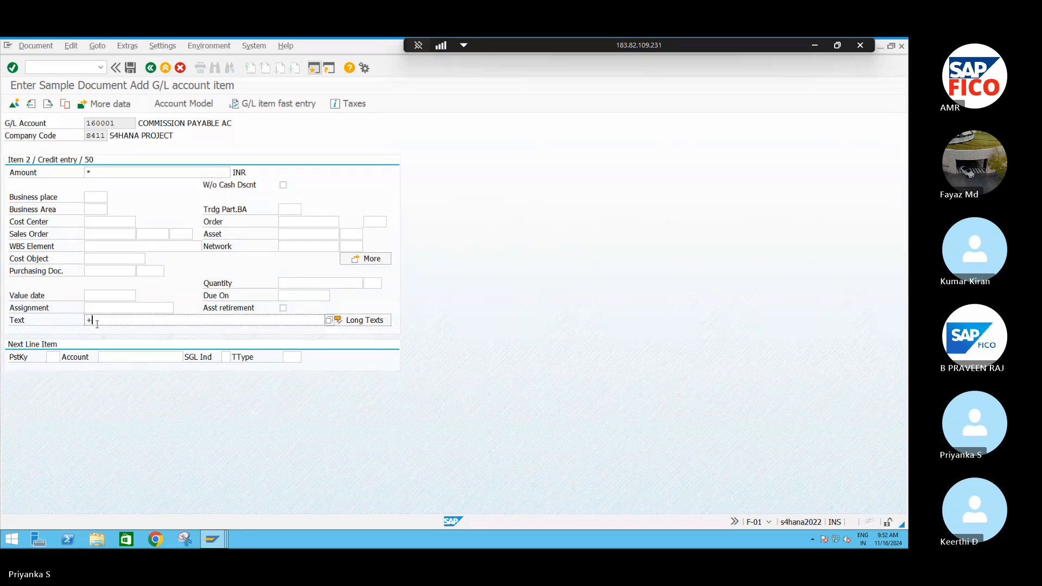
click(101, 223)
text(S4FC)
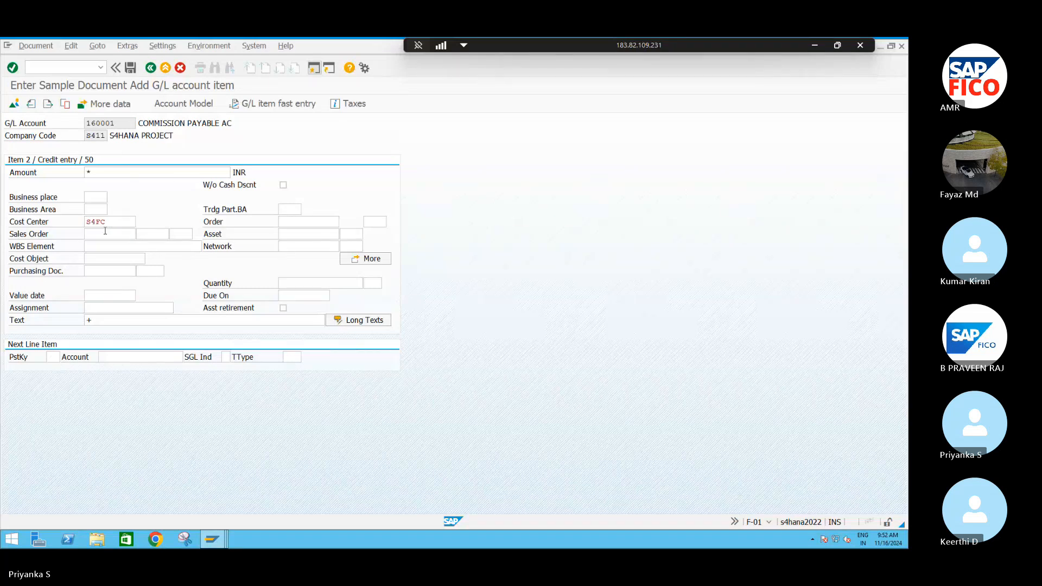
key(Return)
key(Return)
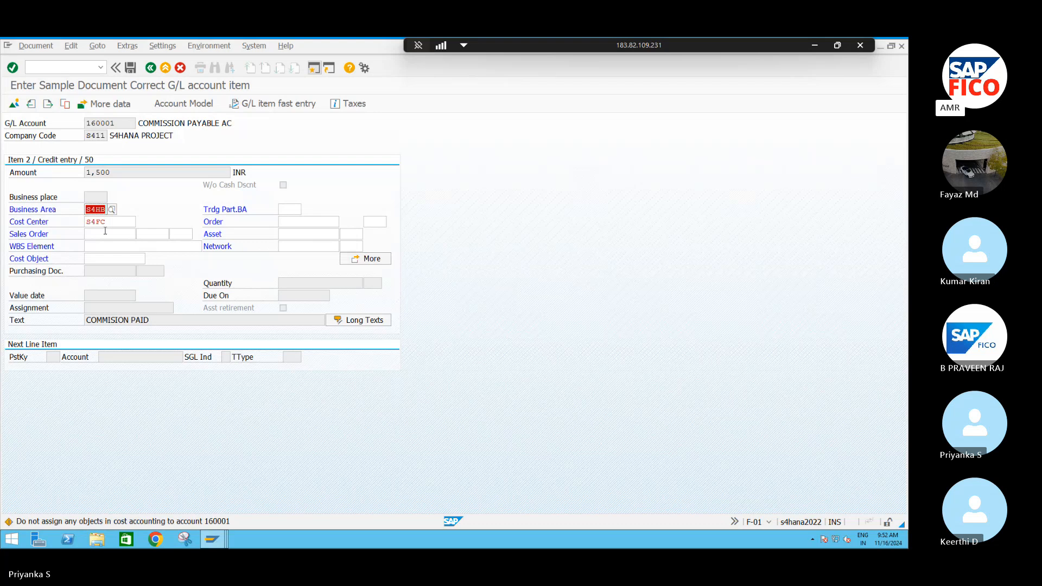
- Post the commission sample document, accepting the cost accounting warning for the credit line
click(35, 45)
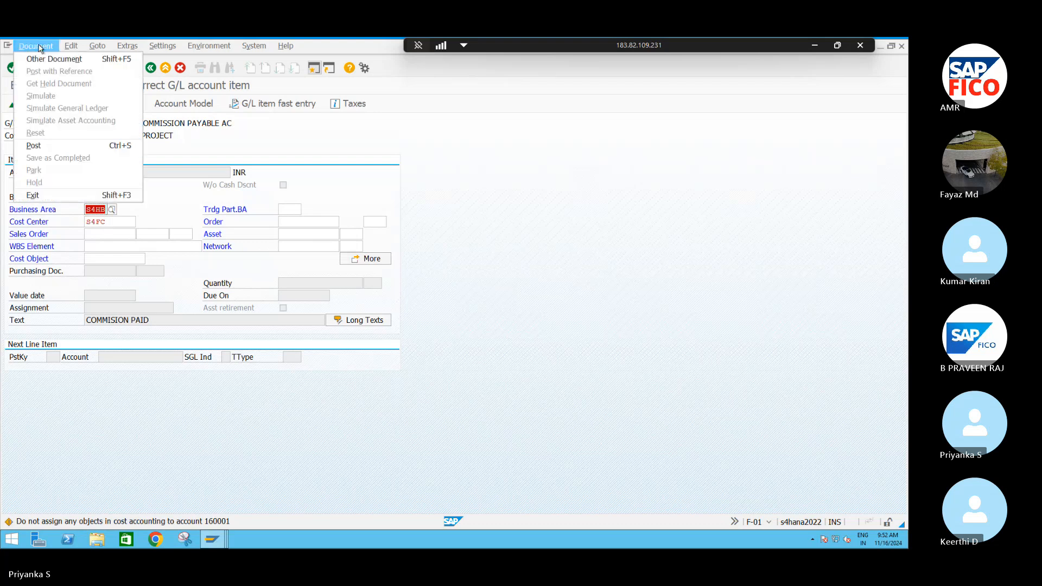
click(50, 147)
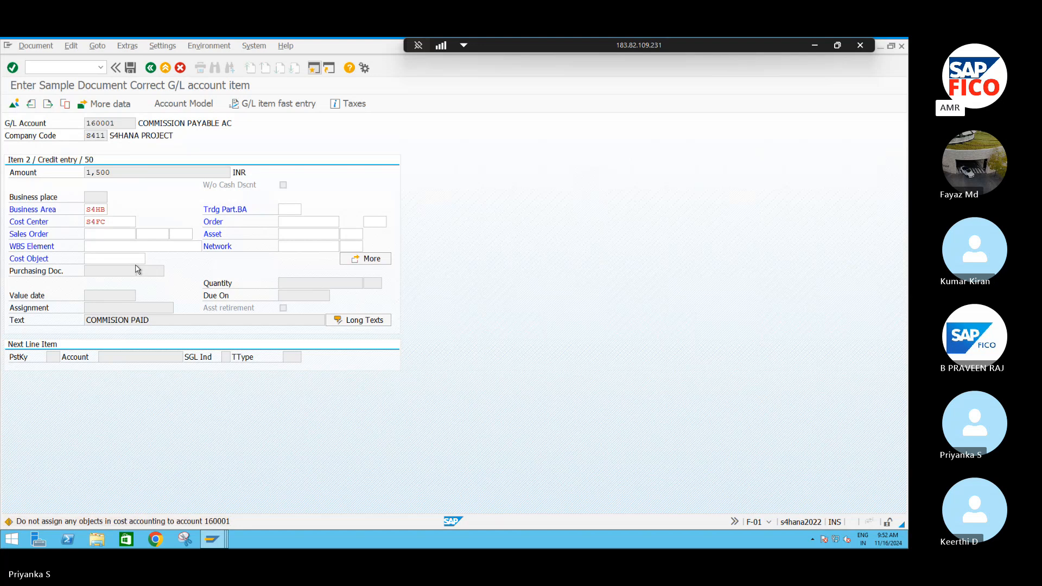
key(Return)
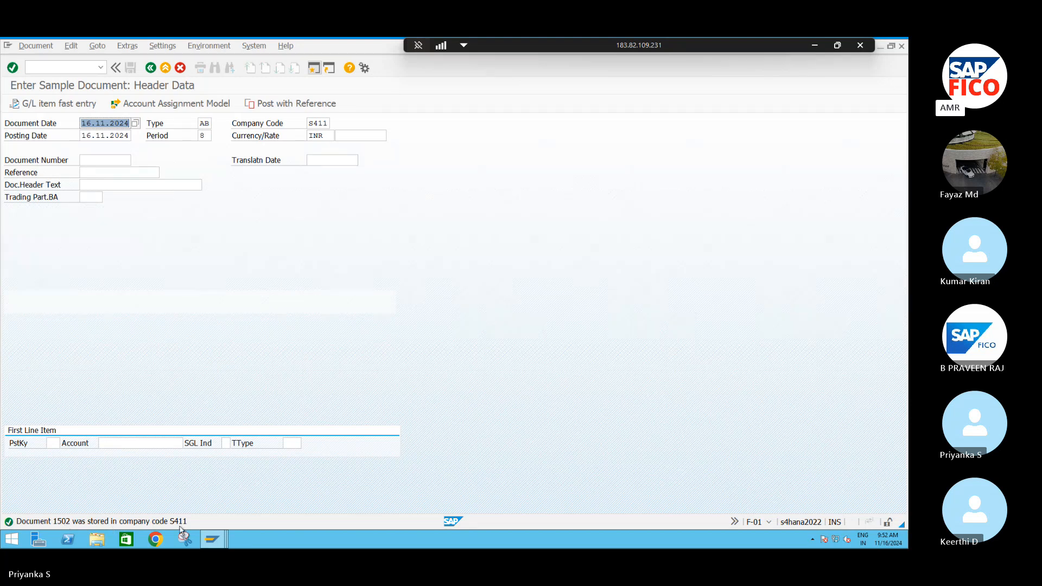
- Open transaction F-02 and set the document date to 16.11.2024
click(68, 67)
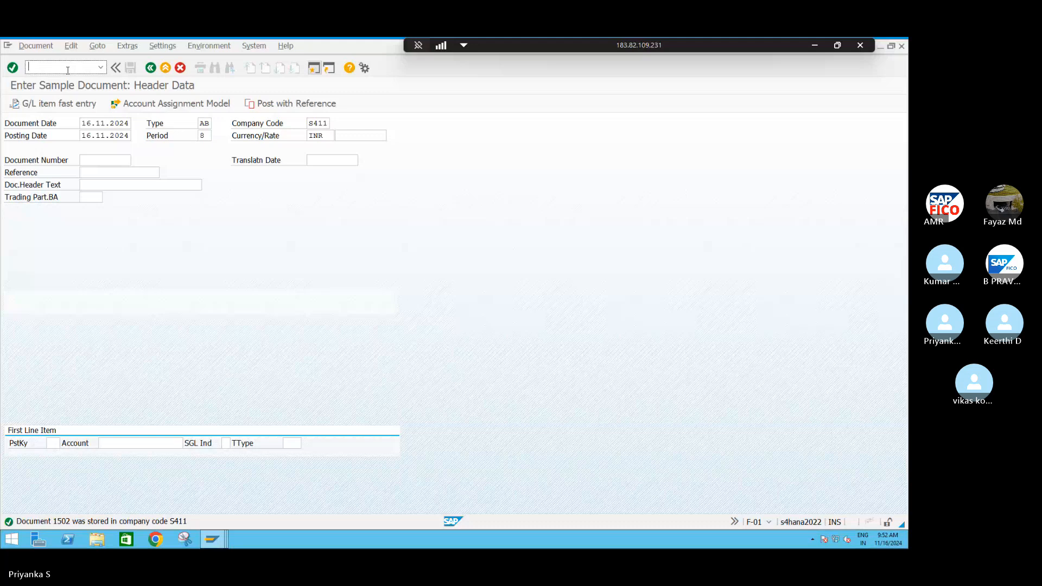
text(/NF-02)
key(Return)
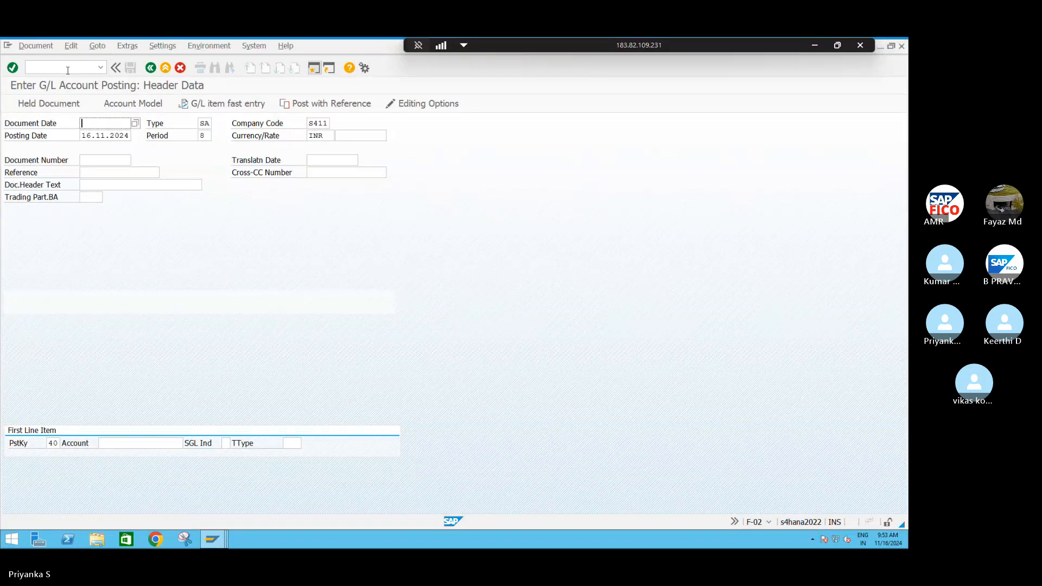
click(135, 123)
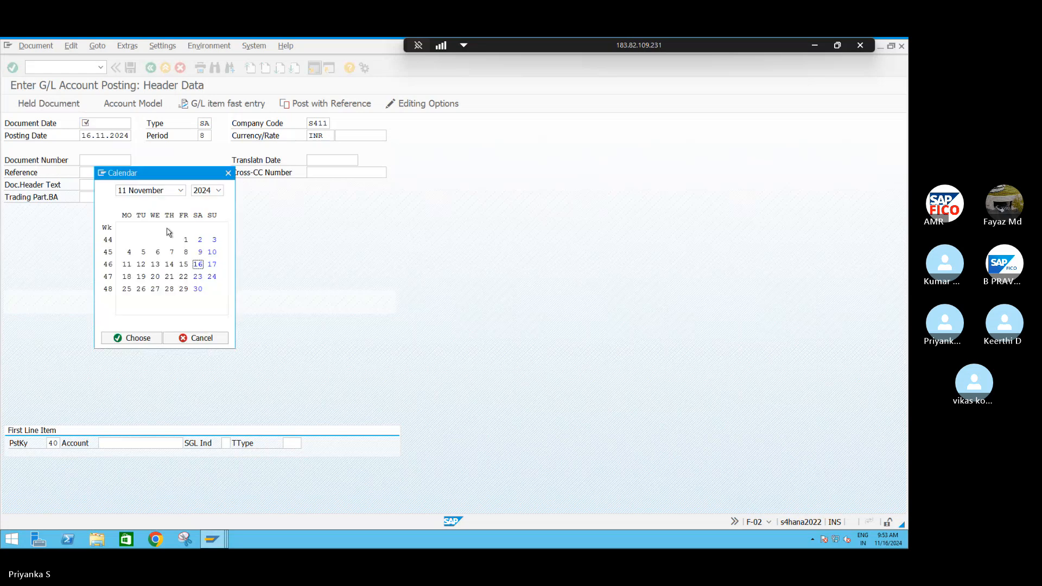
click(133, 338)
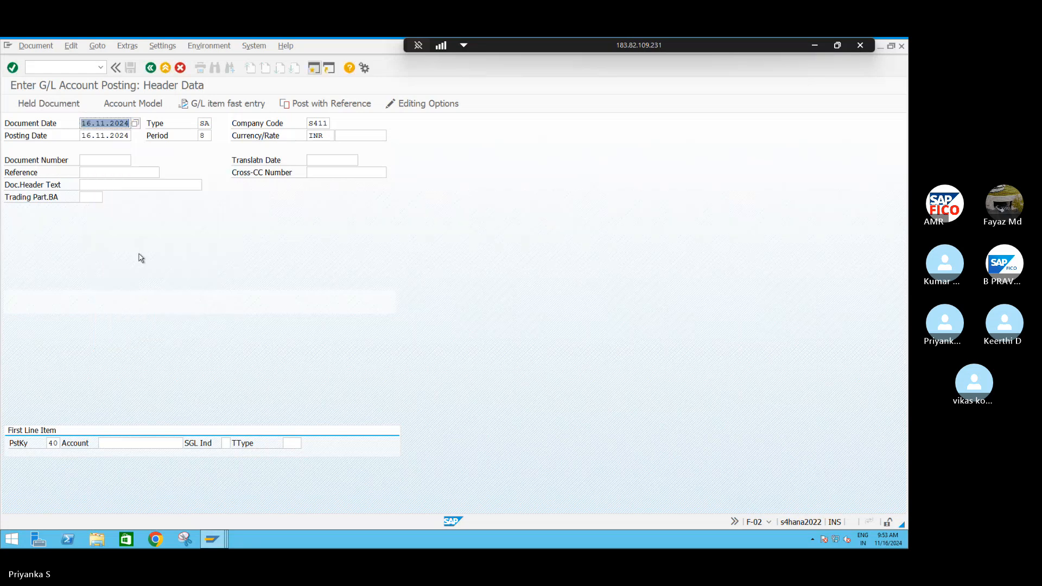
- Post with reference to sample document 1502 with Do Not Propose Amounts enabled, and accept the copied header data
click(311, 107)
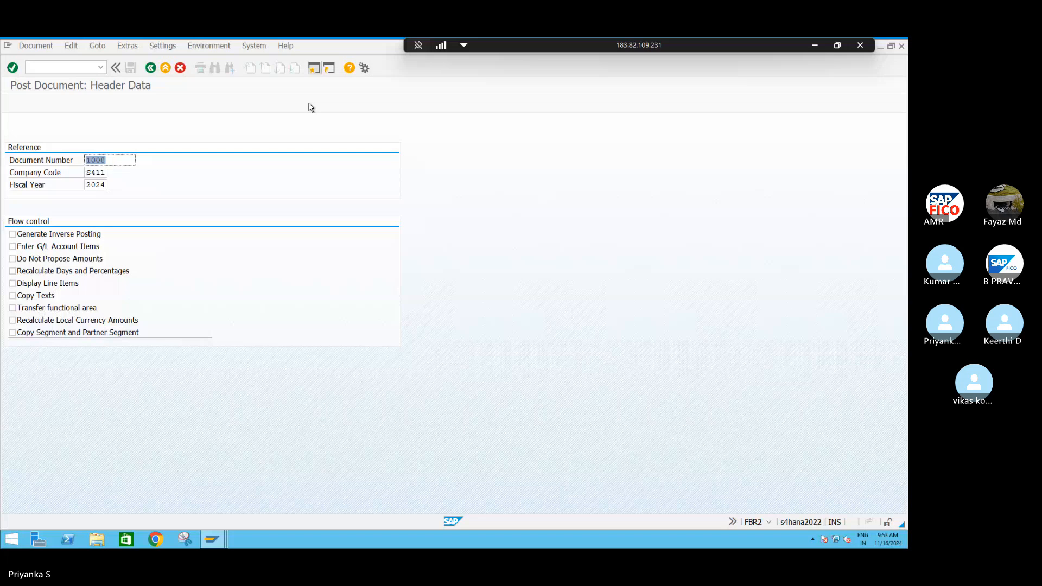
click(109, 160)
key(BackSpace)
key(BackSpace)
key(BackSpace)
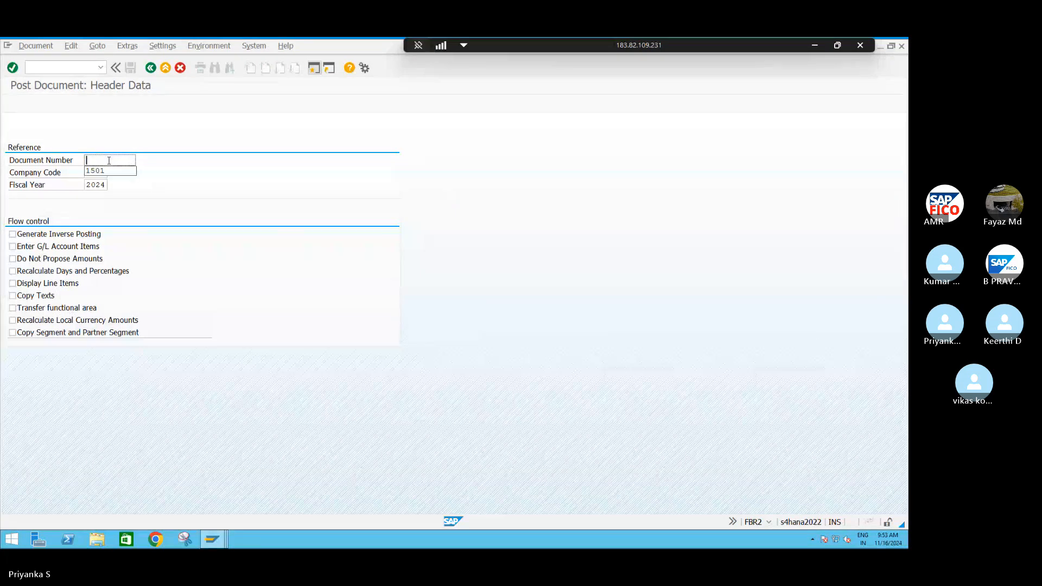
text(502)
click(12, 259)
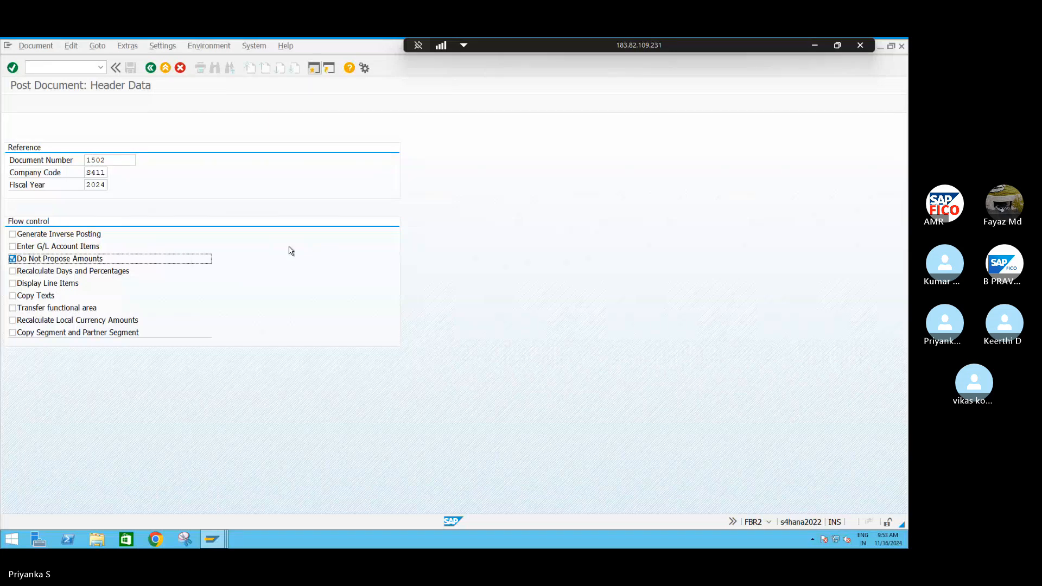
key(Return)
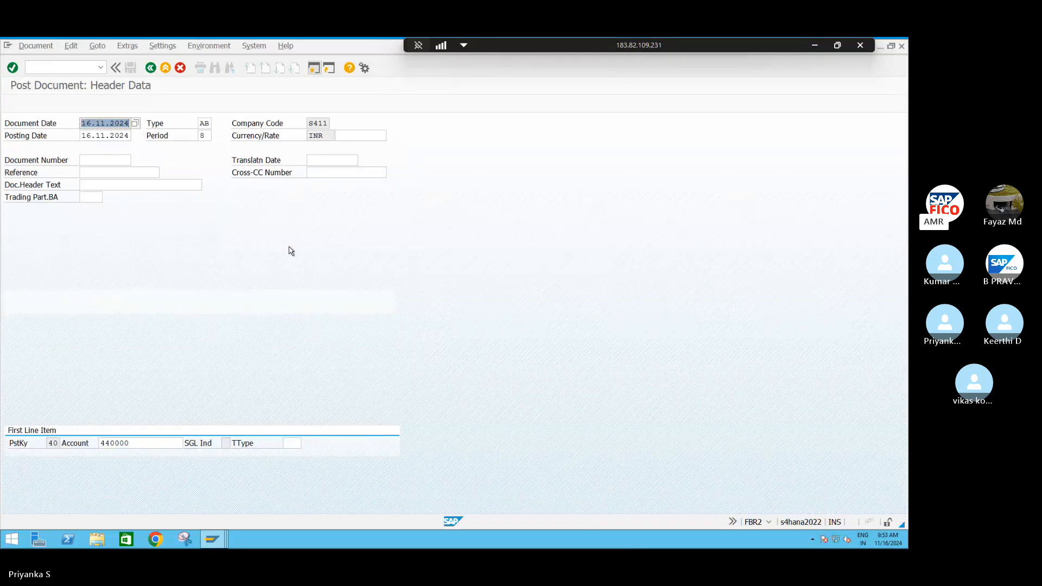
key(Return)
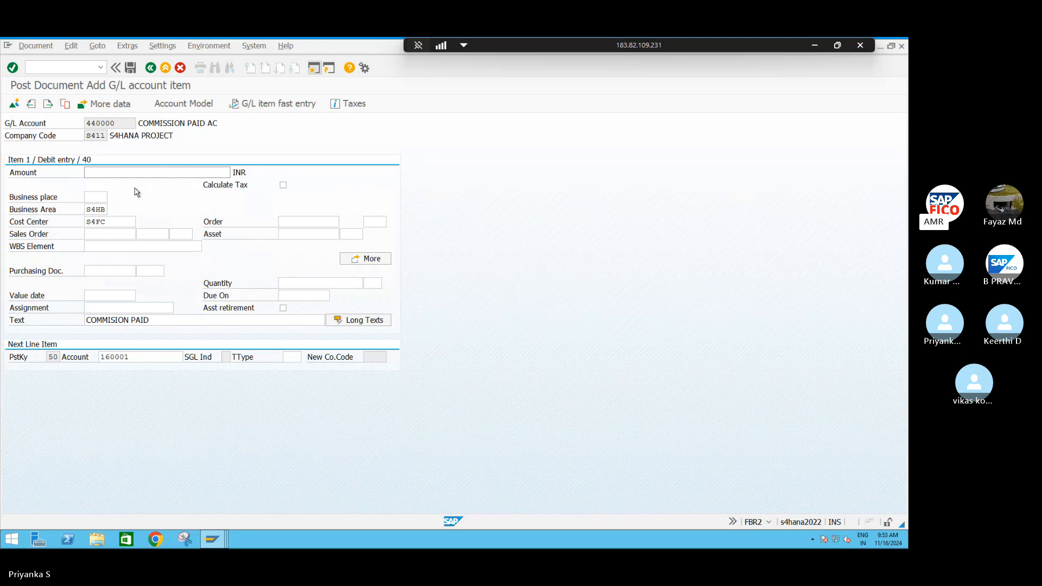
- Enter amount 2000 for the COMMISSION PAID AC debit line and * for the COMMISSION PAYABLE AC credit line
click(100, 172)
text(2000)
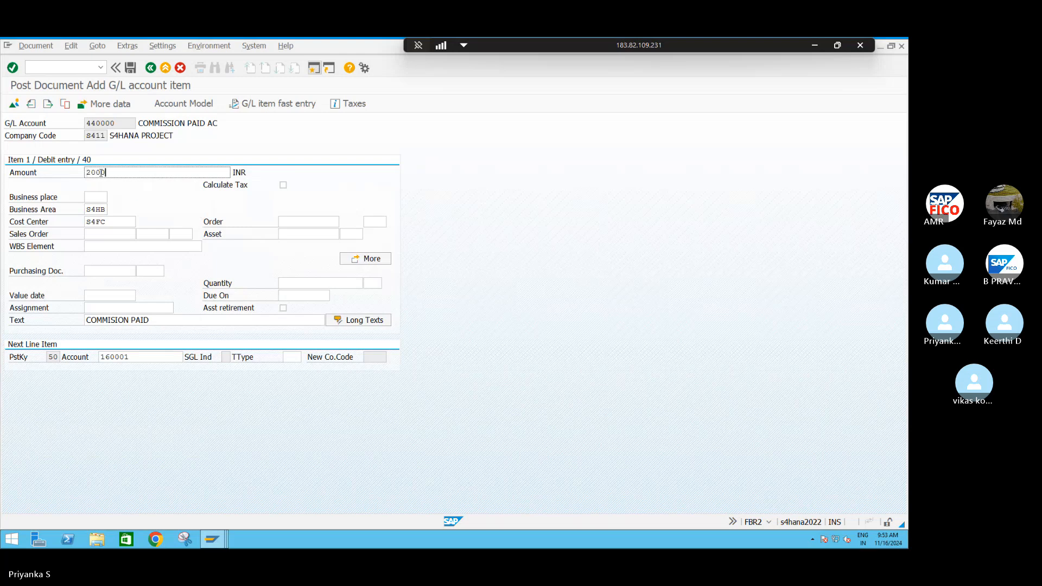
key(Return)
text(*)
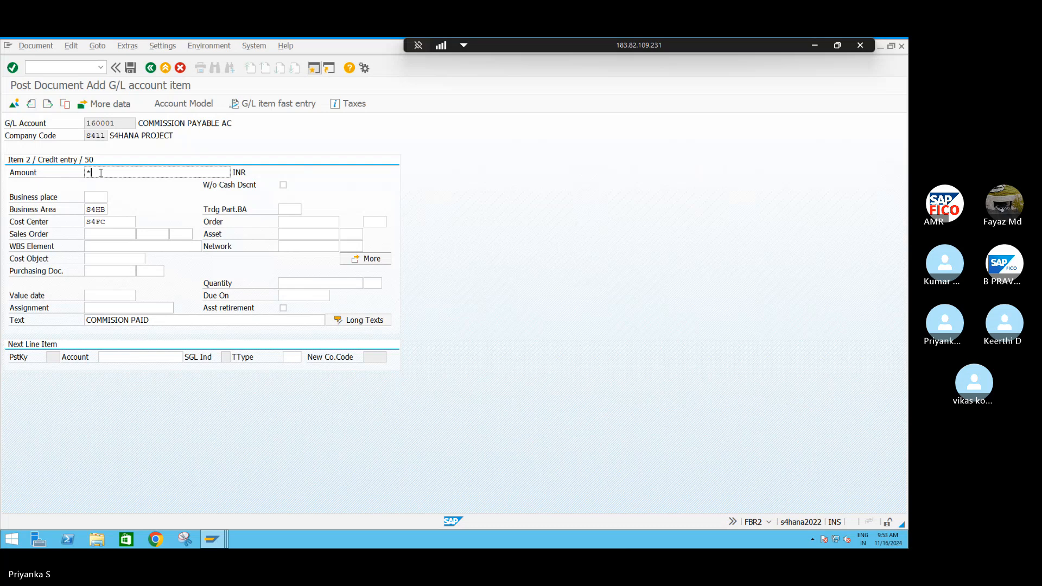
key(Return)
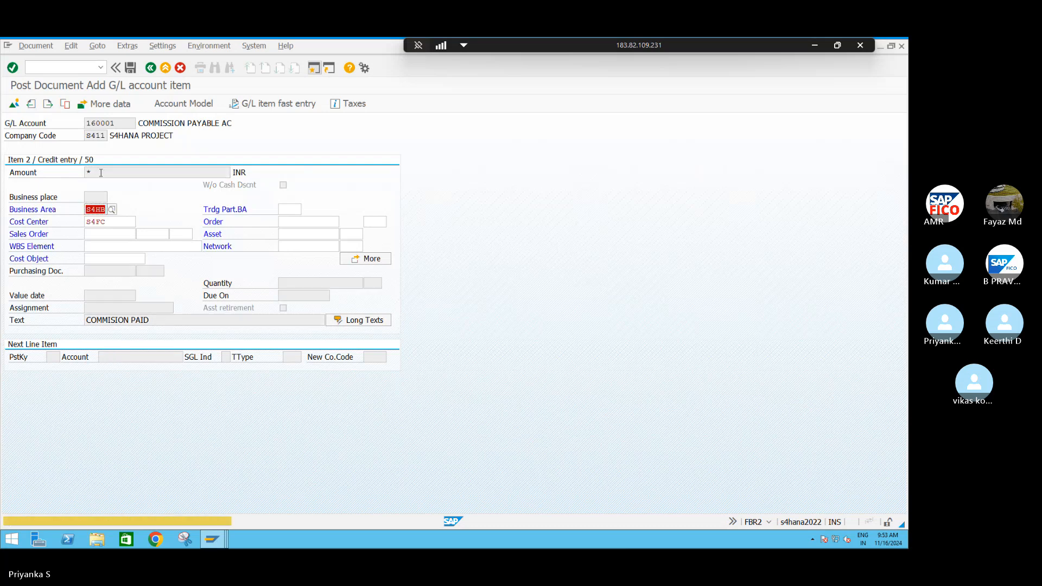
key(Return)
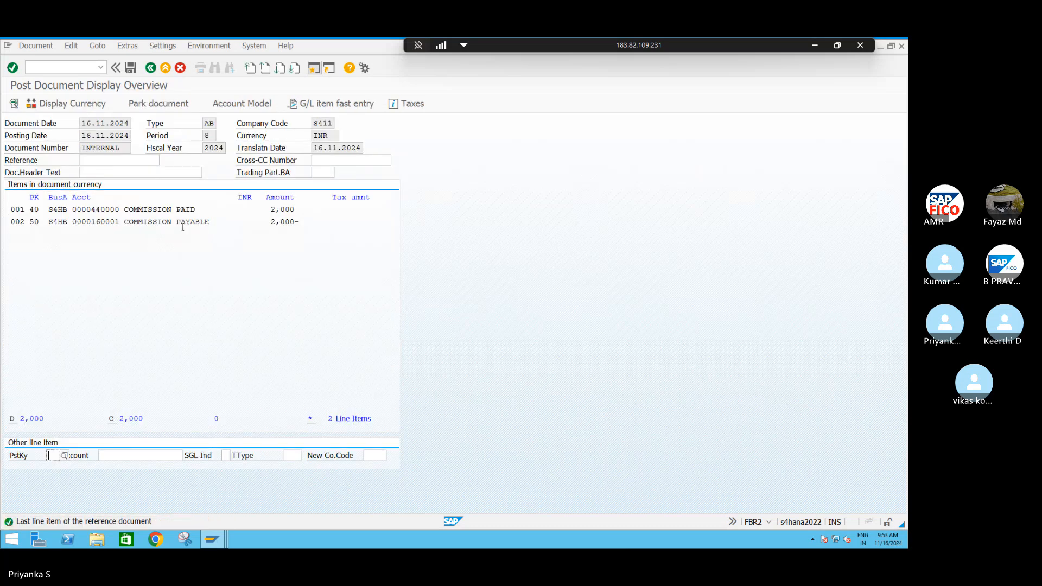
- Post the commission document created from the sample and close the posting message
click(130, 68)
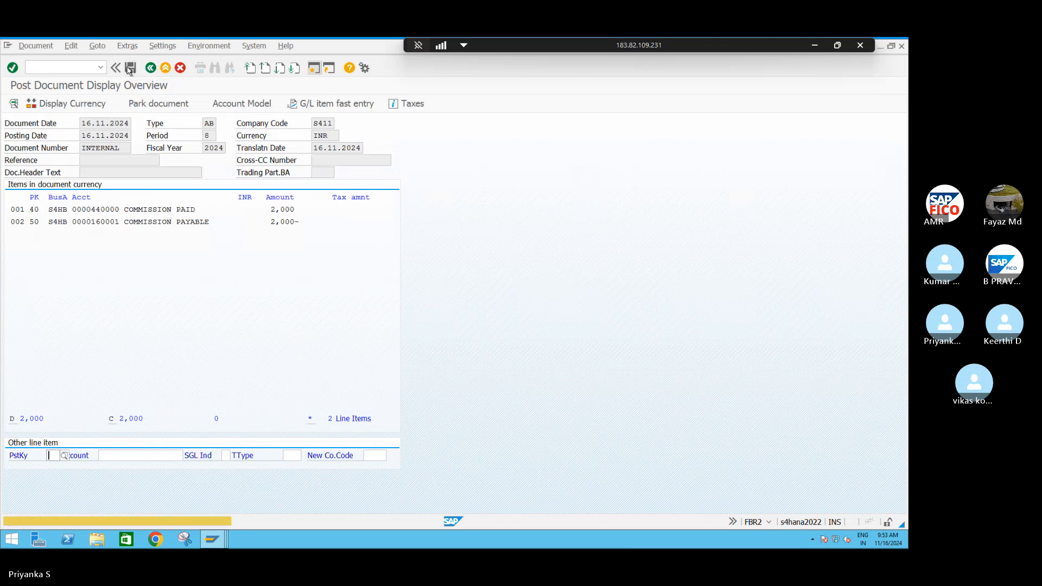
click(130, 68)
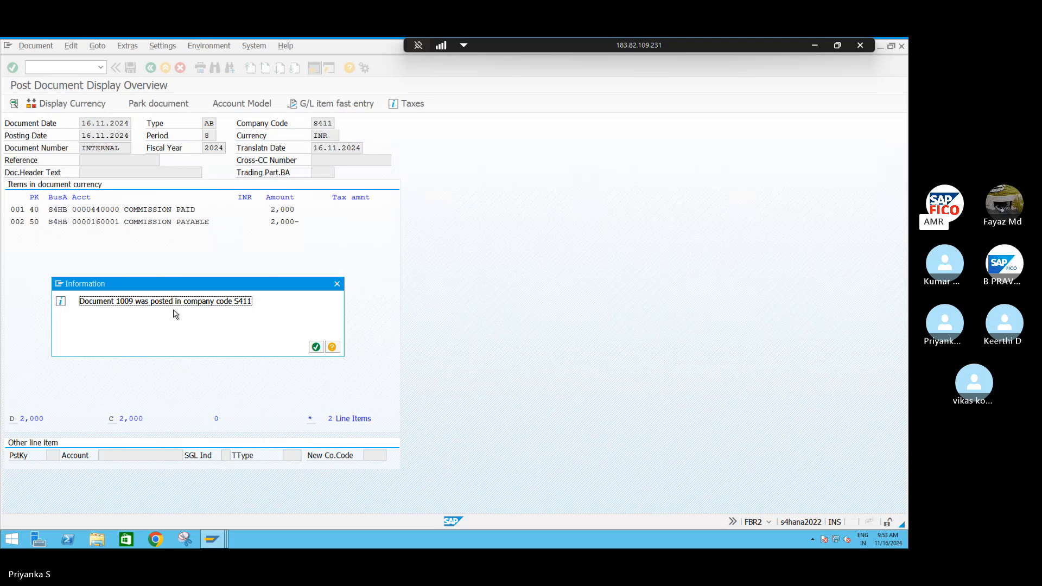
click(315, 347)
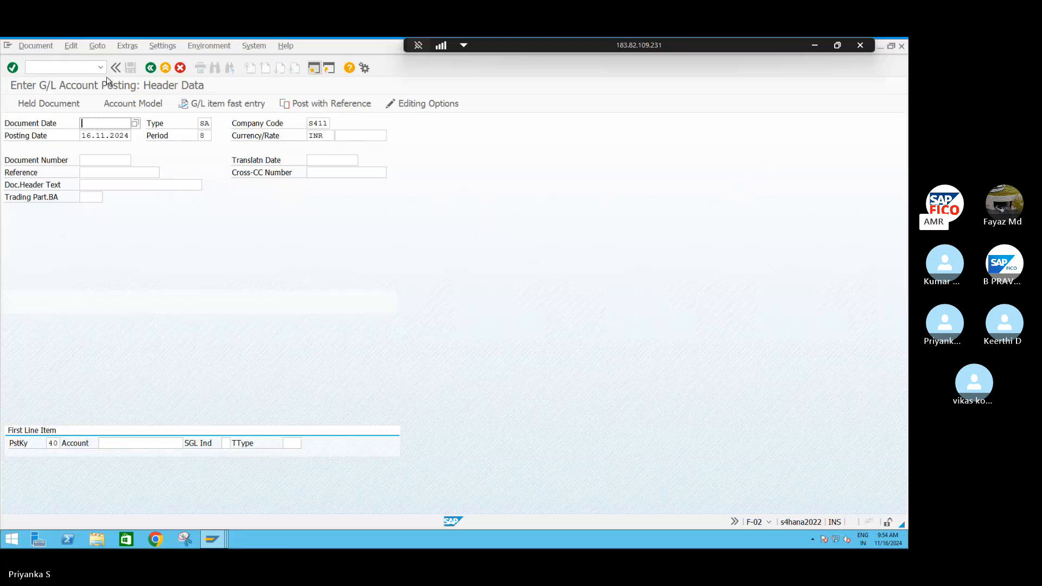
- Begin entering a new transaction code from the G/L account posting header
click(50, 66)
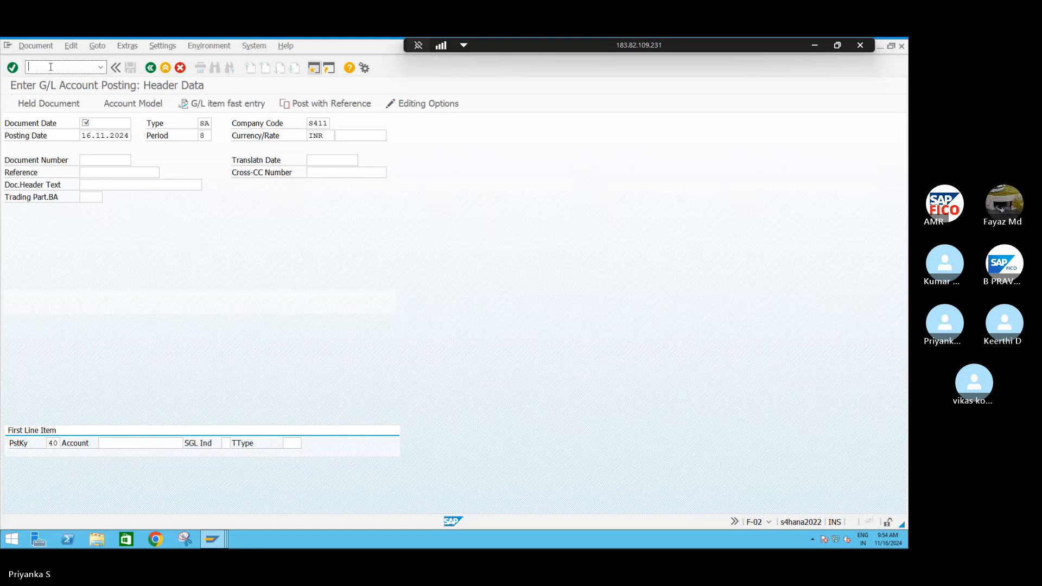